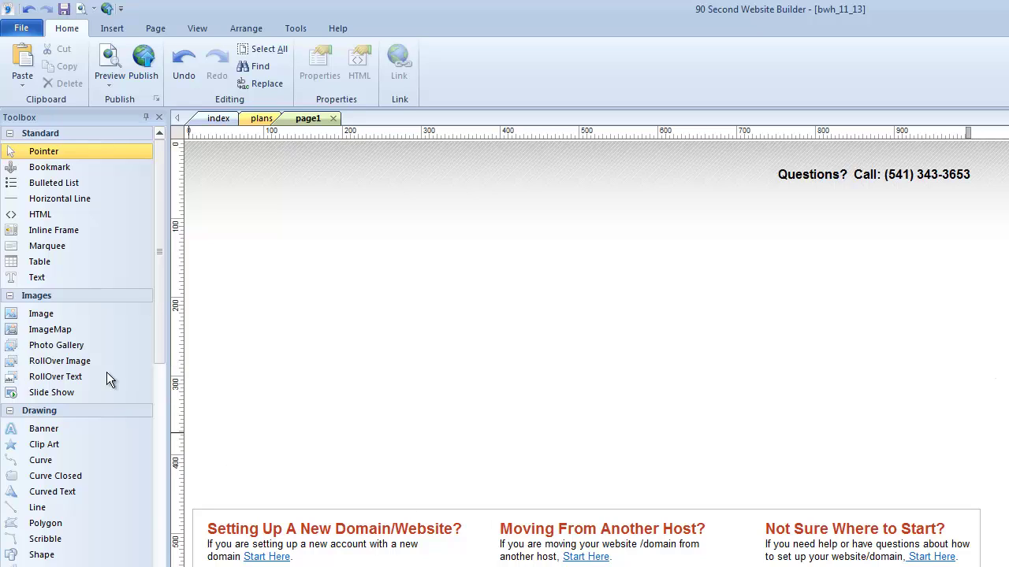
# - Add a text box to page1's header area and move it to about 145 px across and 85 px down
pyautogui.click(39, 279)
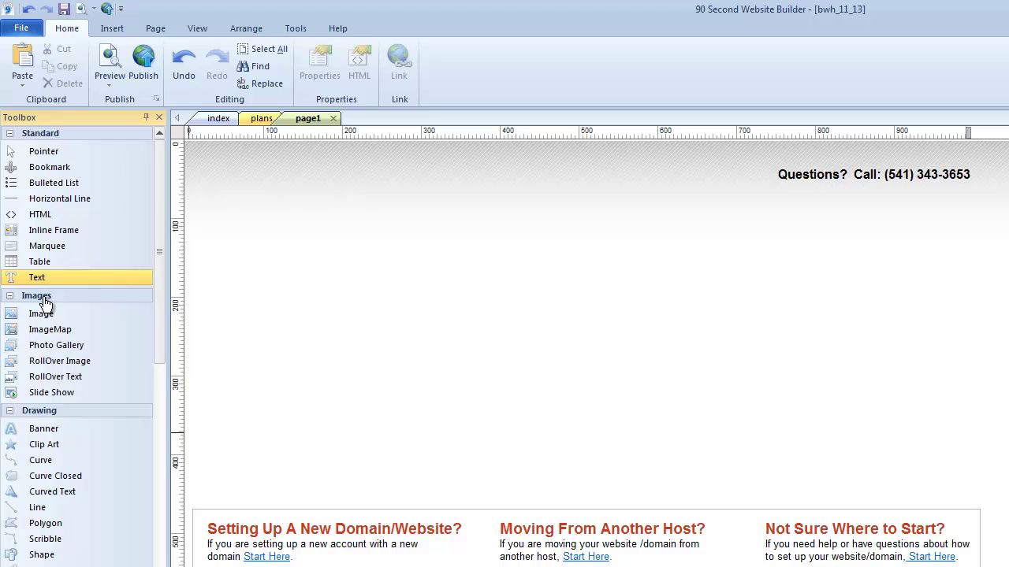
pyautogui.moveTo(266, 188); pyautogui.dragTo(474, 270)
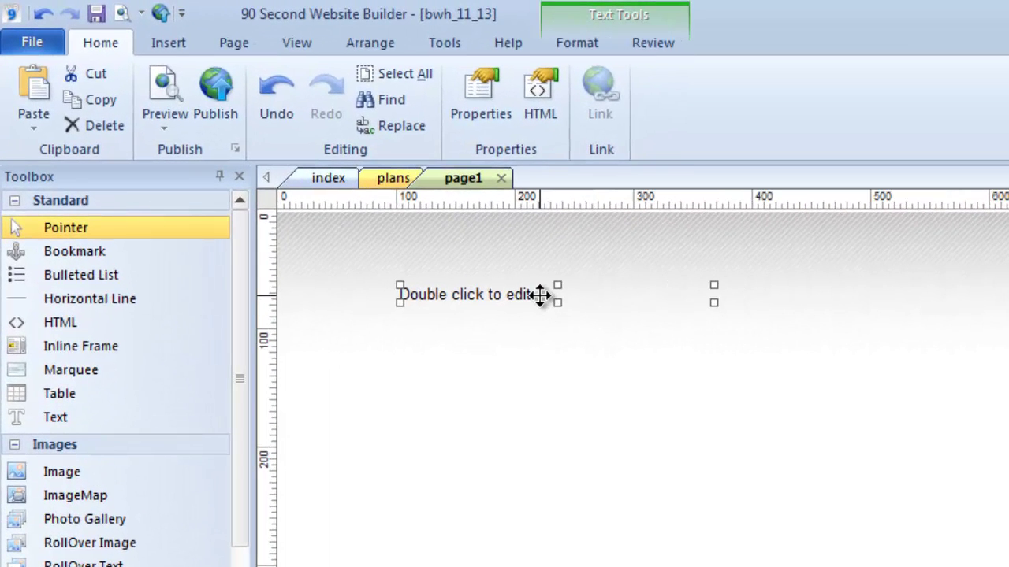
pyautogui.moveTo(540, 295); pyautogui.dragTo(590, 321)
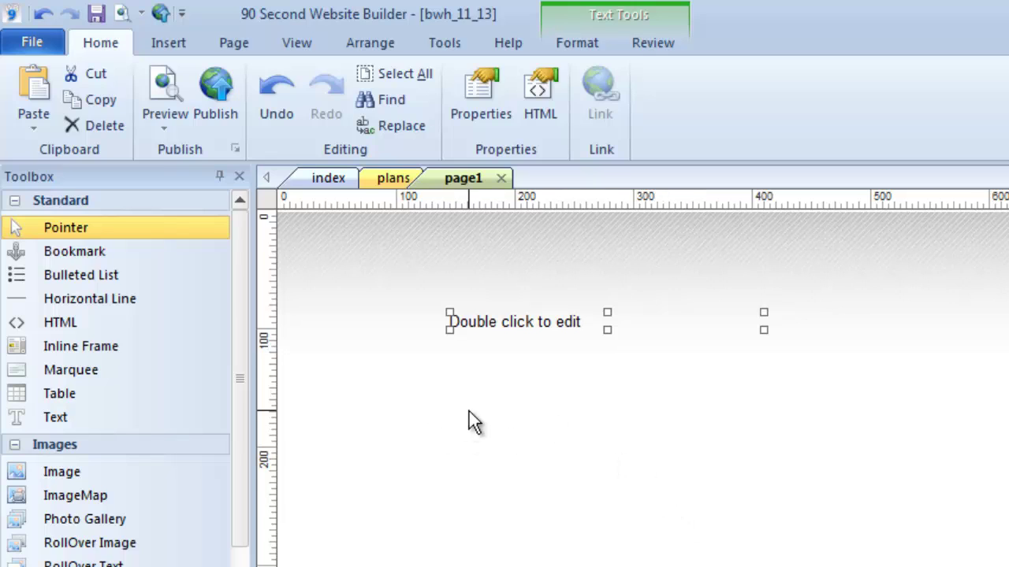
pyautogui.click(443, 414)
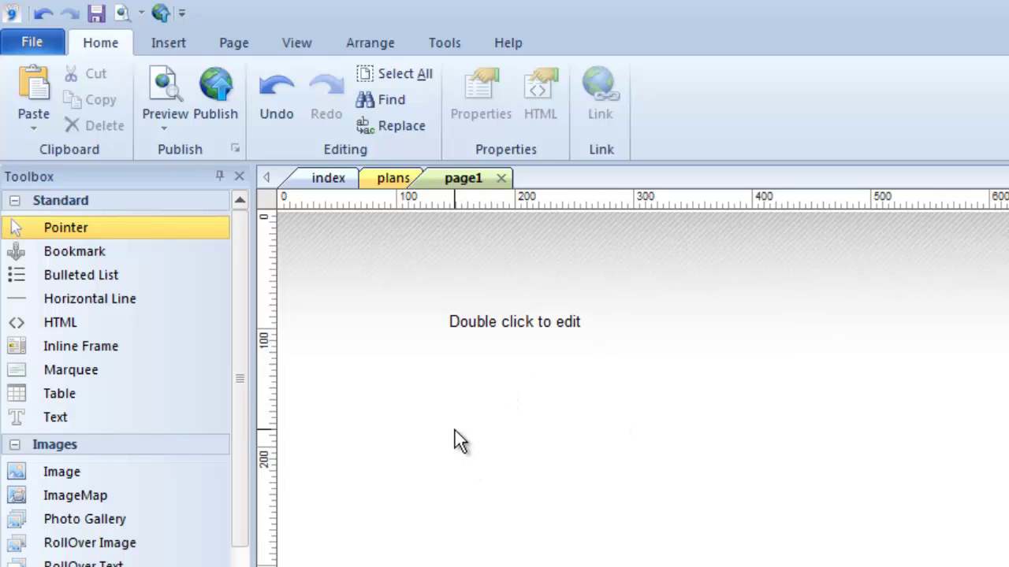
pyautogui.click(528, 331)
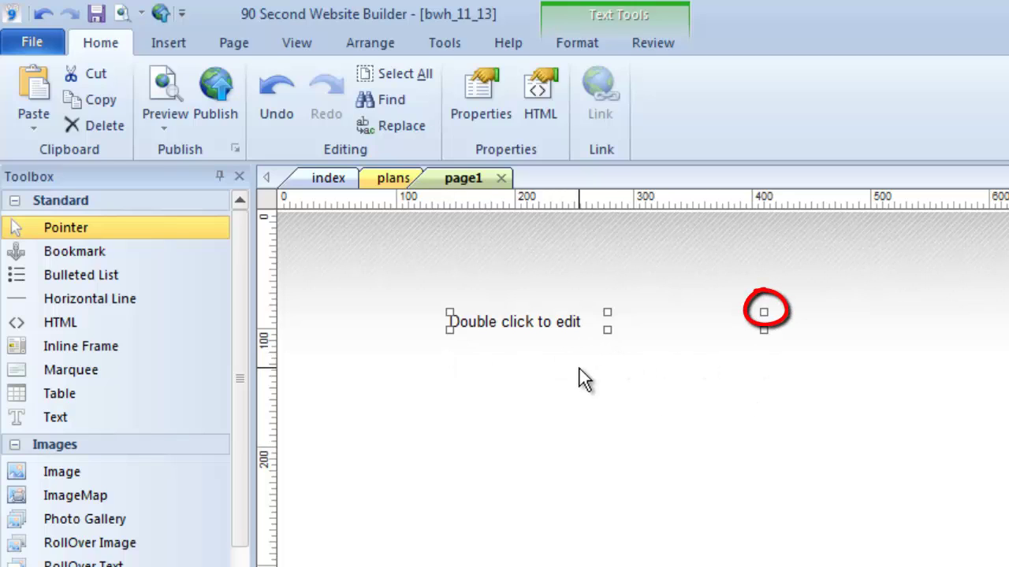
# - Try out the text box's editing mode by selecting its whole text and the single word "click", leaving the text unedited
pyautogui.doubleClick(581, 321)
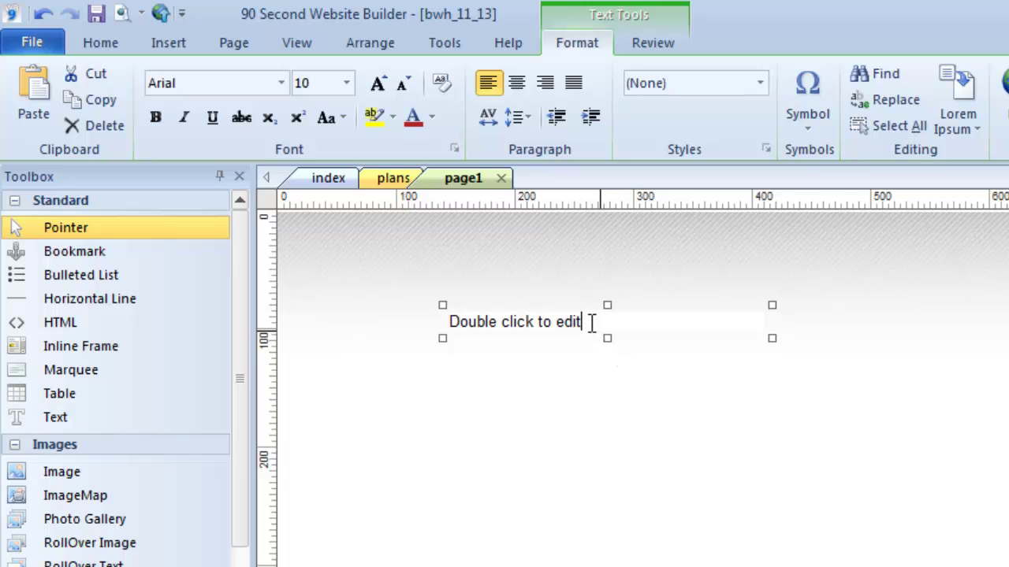
pyautogui.moveTo(589, 321); pyautogui.dragTo(453, 321)
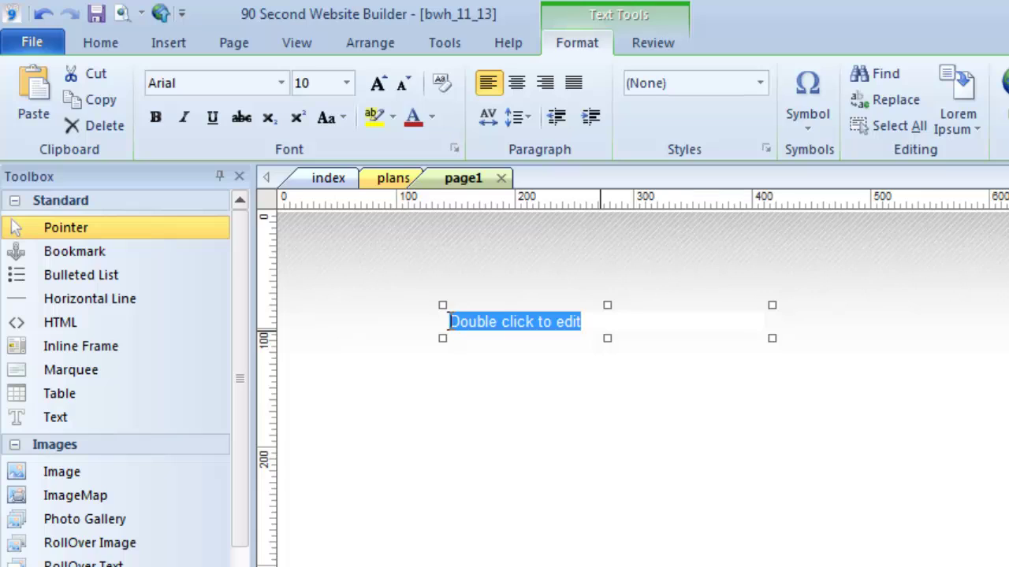
pyautogui.click(522, 321)
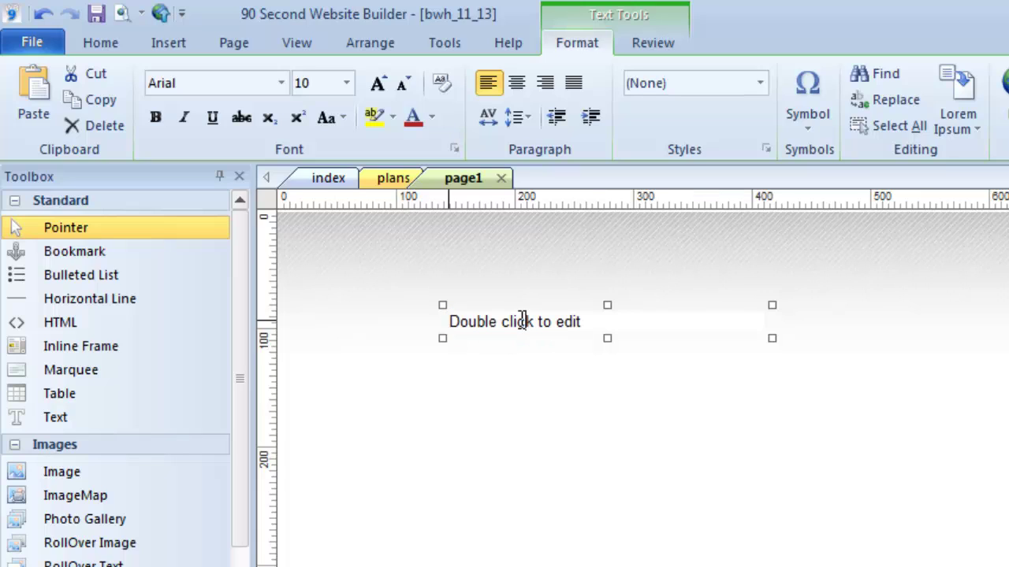
pyautogui.doubleClick(520, 322)
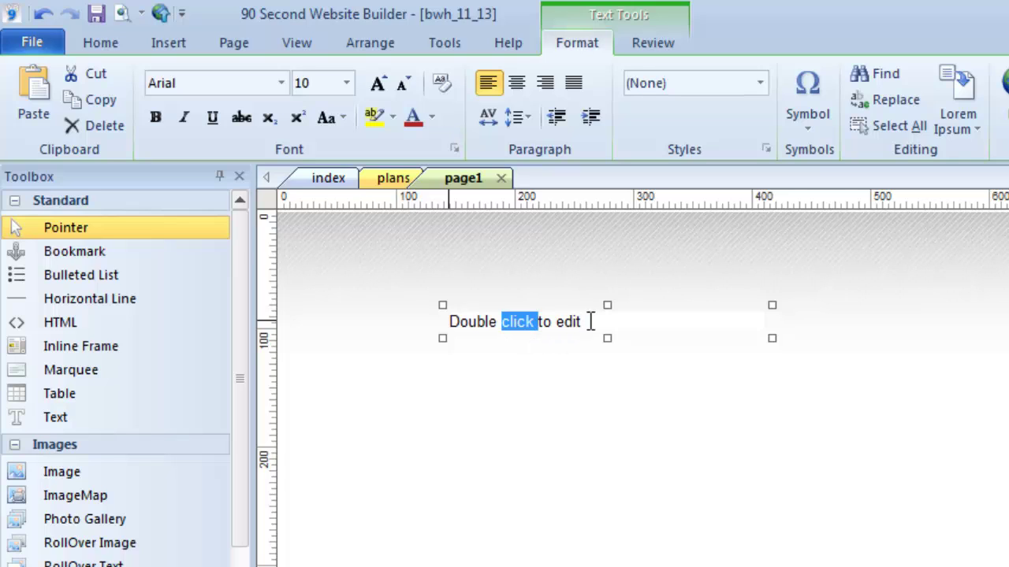
pyautogui.moveTo(590, 321); pyautogui.dragTo(392, 308)
pyautogui.click(566, 339)
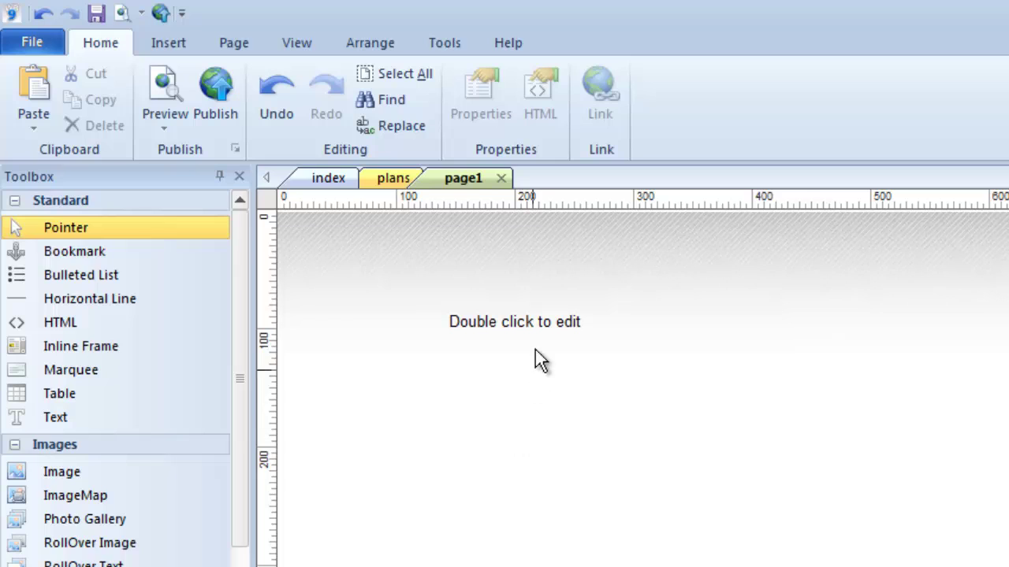
pyautogui.click(535, 322)
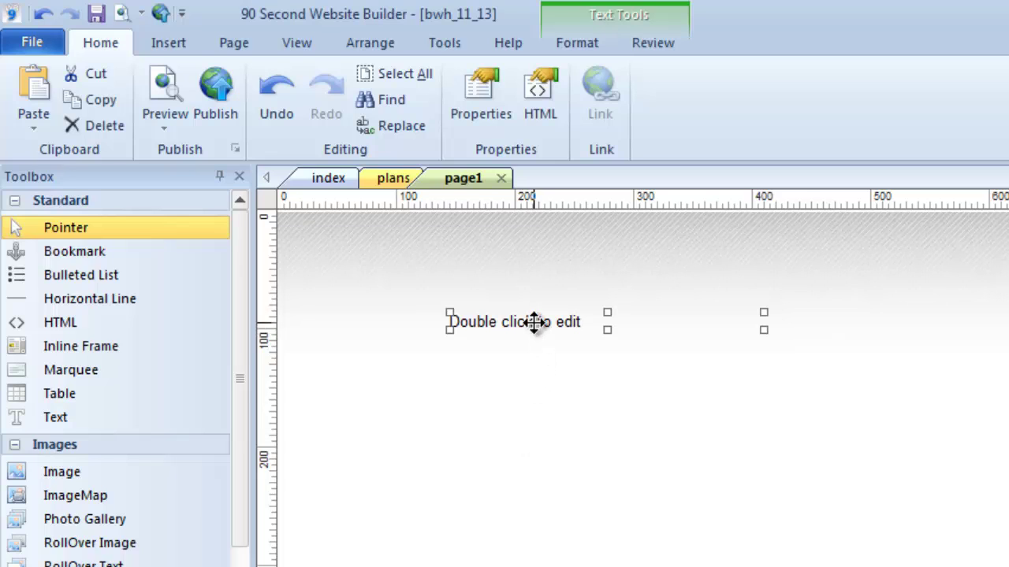
pyautogui.doubleClick(576, 321)
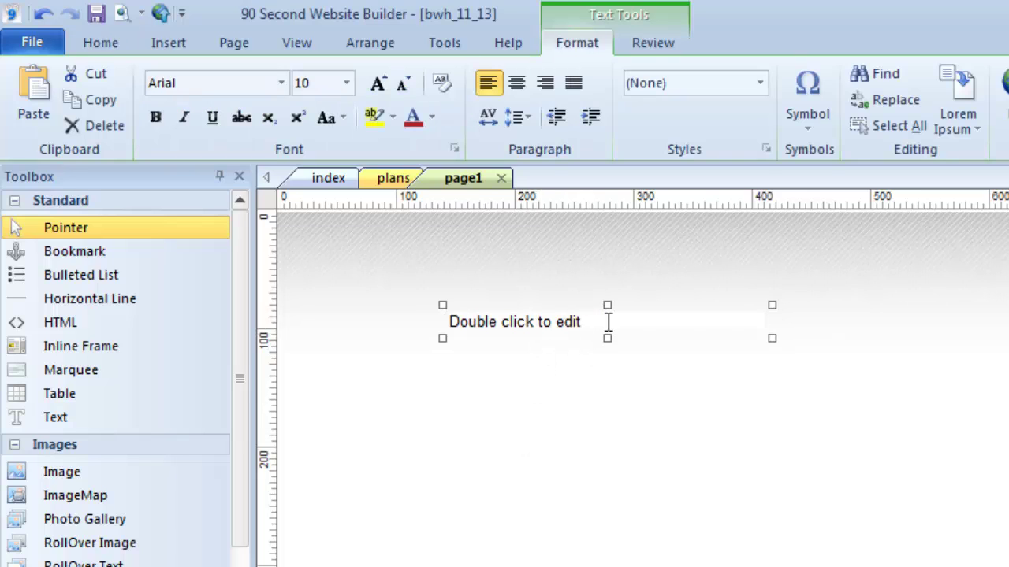
pyautogui.click(587, 414)
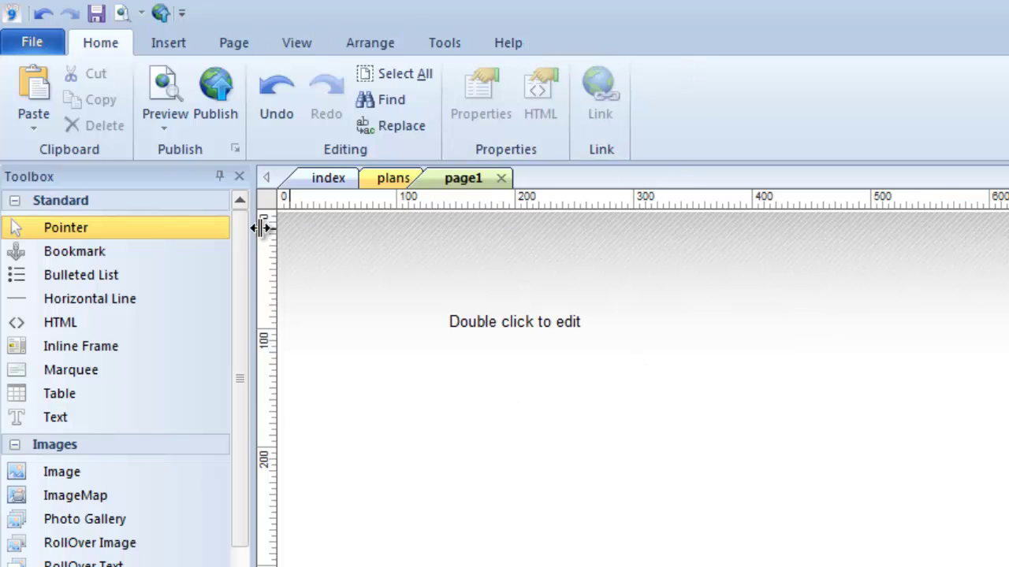
# - Nudge the text box slightly and examine the General and Style settings in its Text Properties, including the background modes, without changing them
pyautogui.click(536, 325)
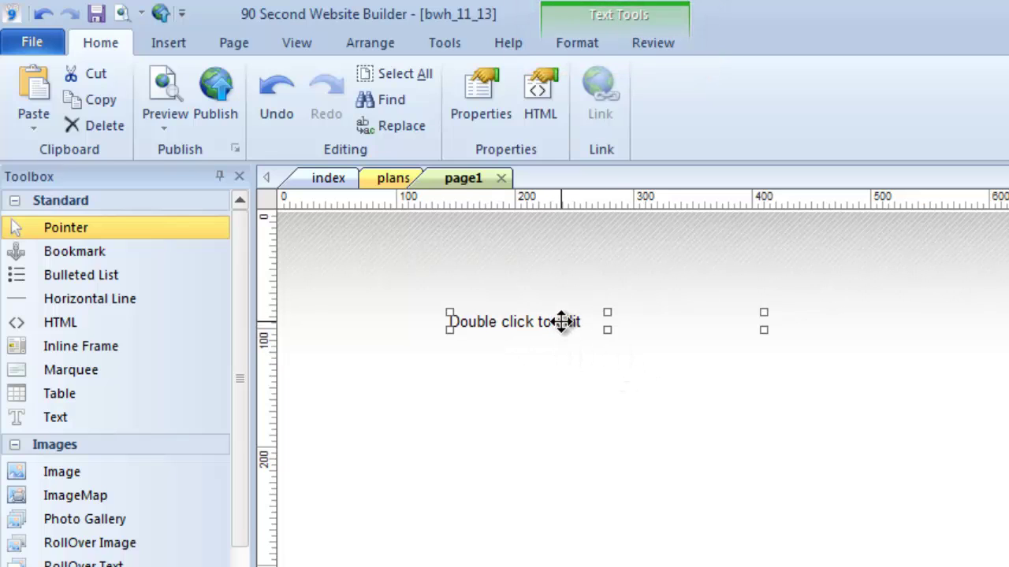
pyautogui.moveTo(561, 321)
pyautogui.mouseDown()
pyautogui.moveTo(596, 331)
pyautogui.moveTo(581, 319)
pyautogui.moveTo(586, 354)
pyautogui.moveTo(569, 355)
pyautogui.moveTo(561, 338)
pyautogui.mouseUp()
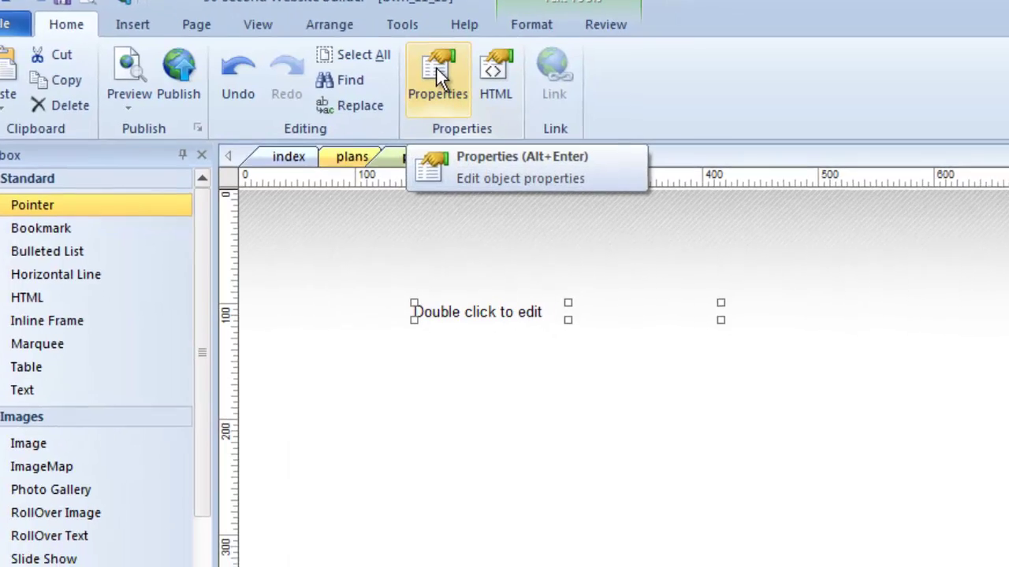
pyautogui.click(479, 88)
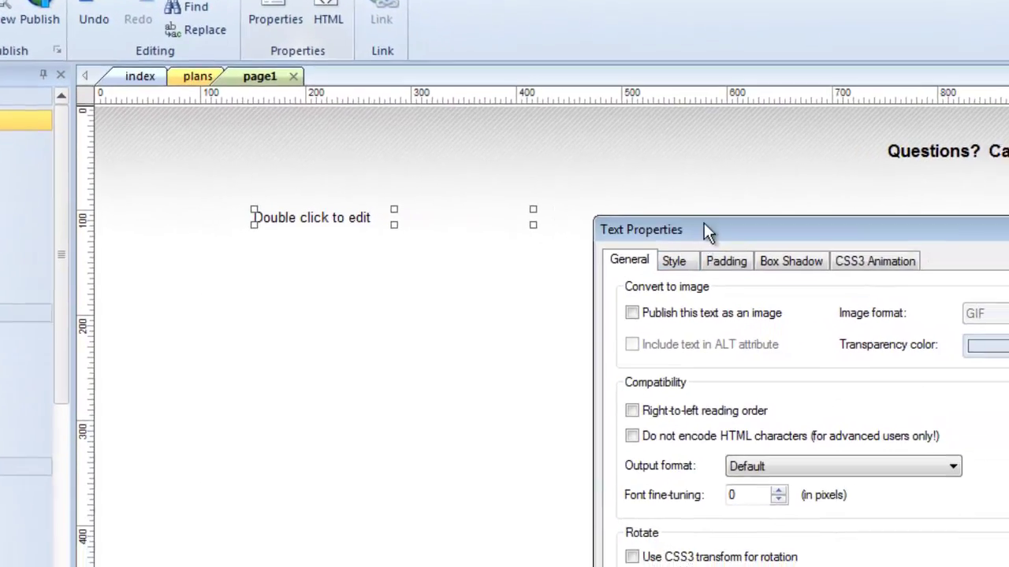
pyautogui.moveTo(704, 223); pyautogui.dragTo(692, 106)
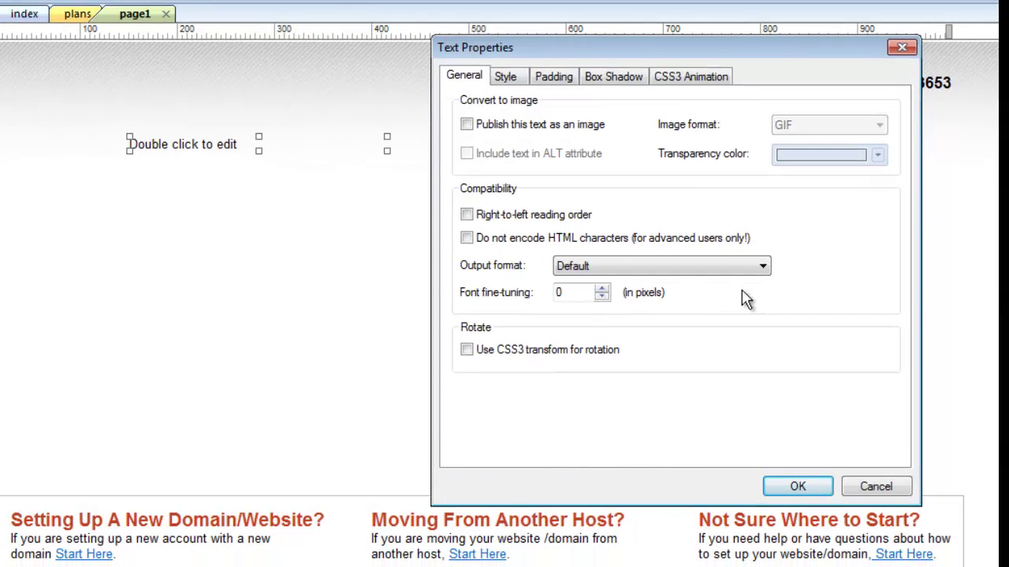
pyautogui.click(507, 79)
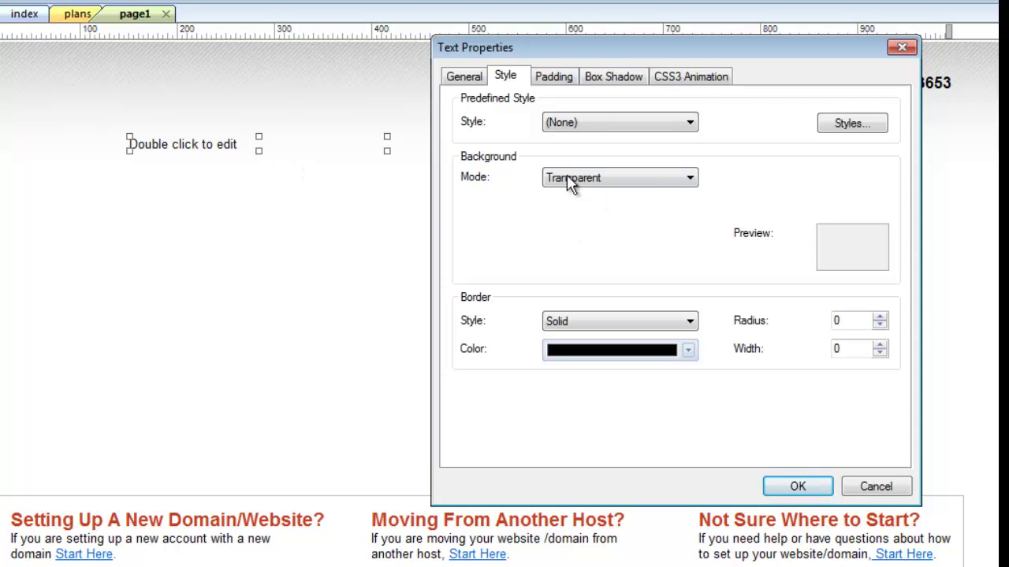
pyautogui.click(690, 180)
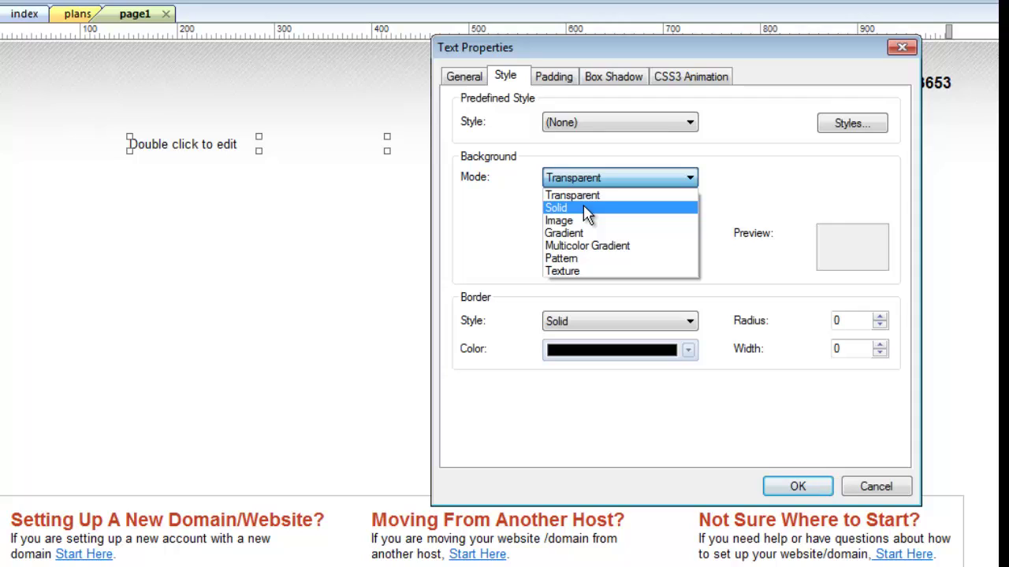
pyautogui.click(725, 198)
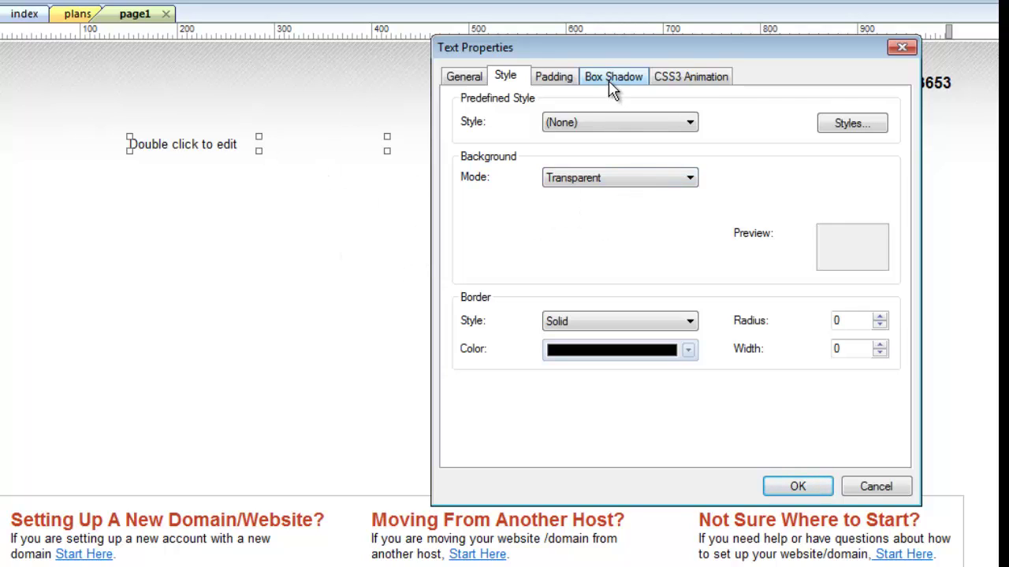
pyautogui.click(473, 82)
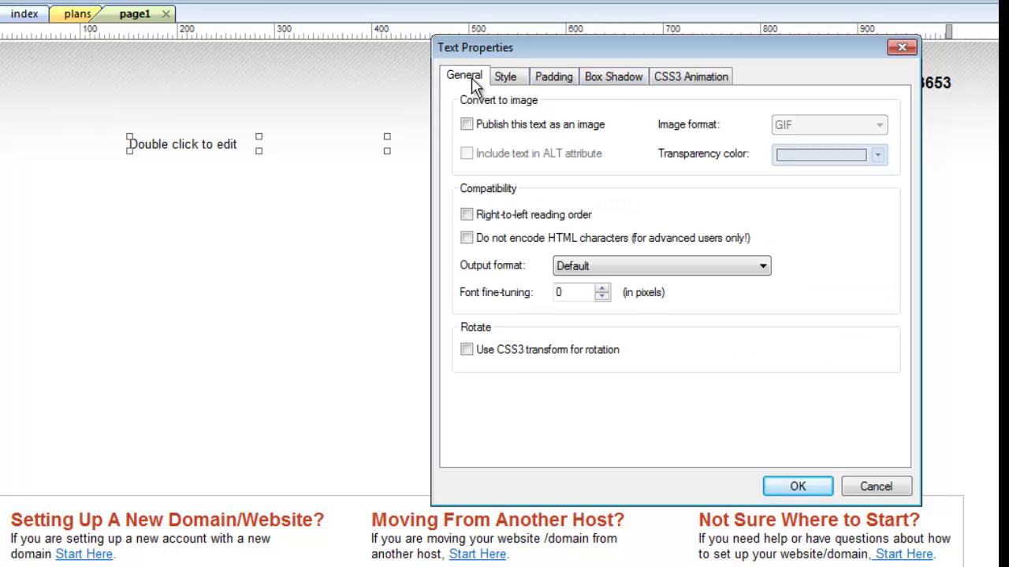
pyautogui.click(866, 488)
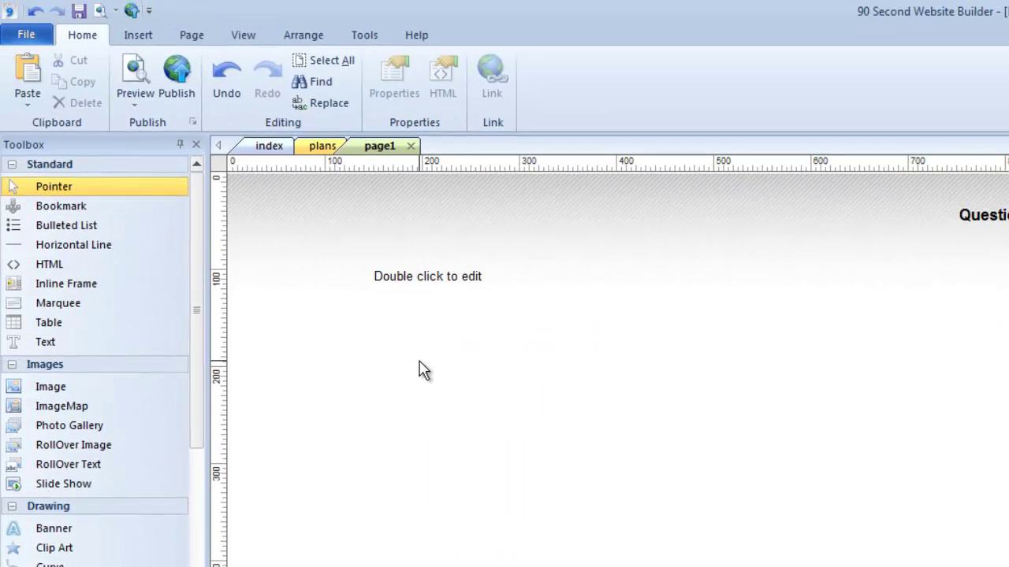
# - Move the text box up to about 160 px across and 70 px down, and briefly select its text in editing mode
pyautogui.click(444, 282)
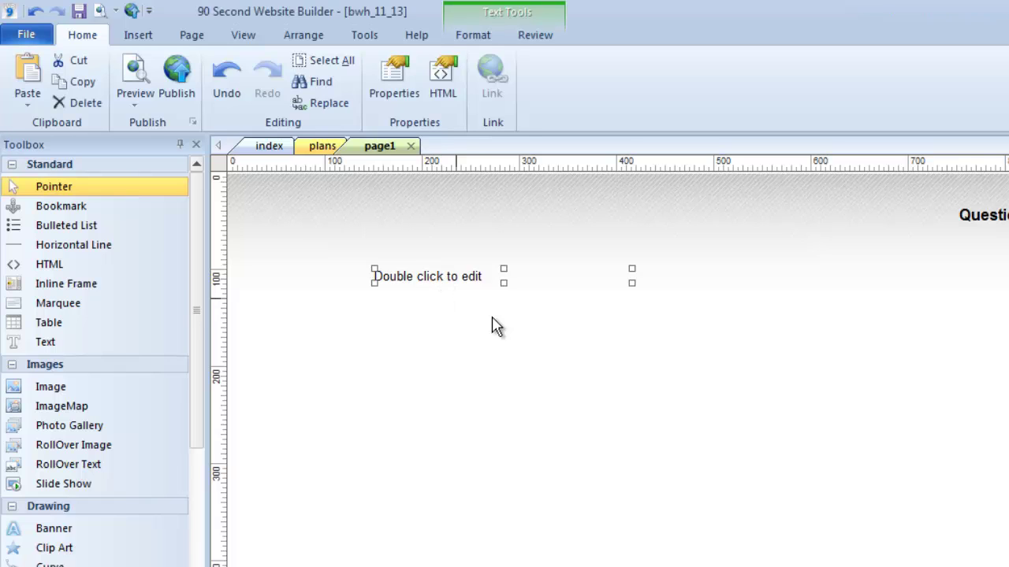
pyautogui.moveTo(468, 275); pyautogui.dragTo(478, 247)
pyautogui.doubleClick(470, 248)
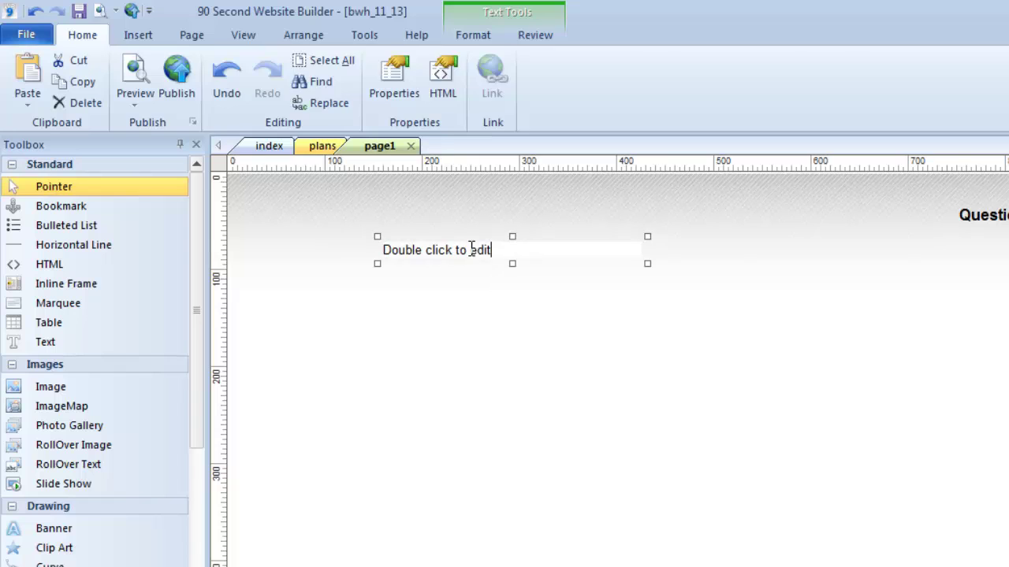
pyautogui.moveTo(500, 252); pyautogui.dragTo(382, 244)
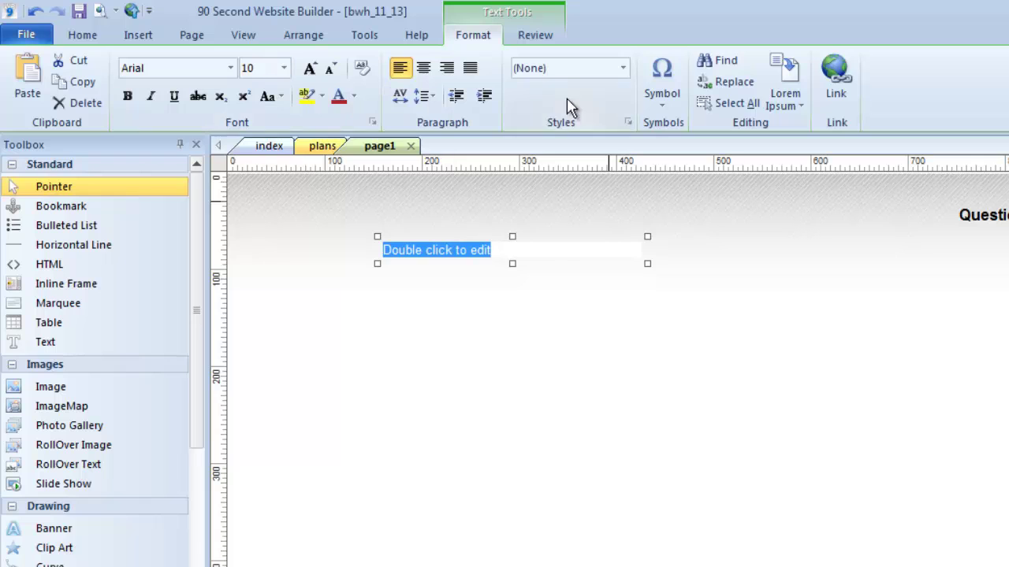
pyautogui.click(492, 349)
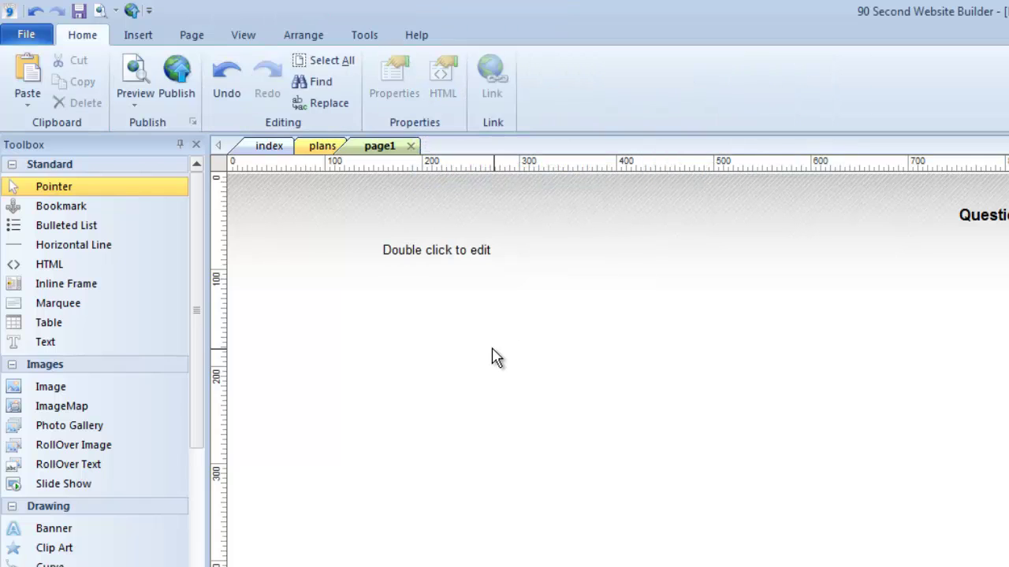
# - Select all of the box's text, look through the web-safe fonts, and set the font size to 12
pyautogui.click(465, 250)
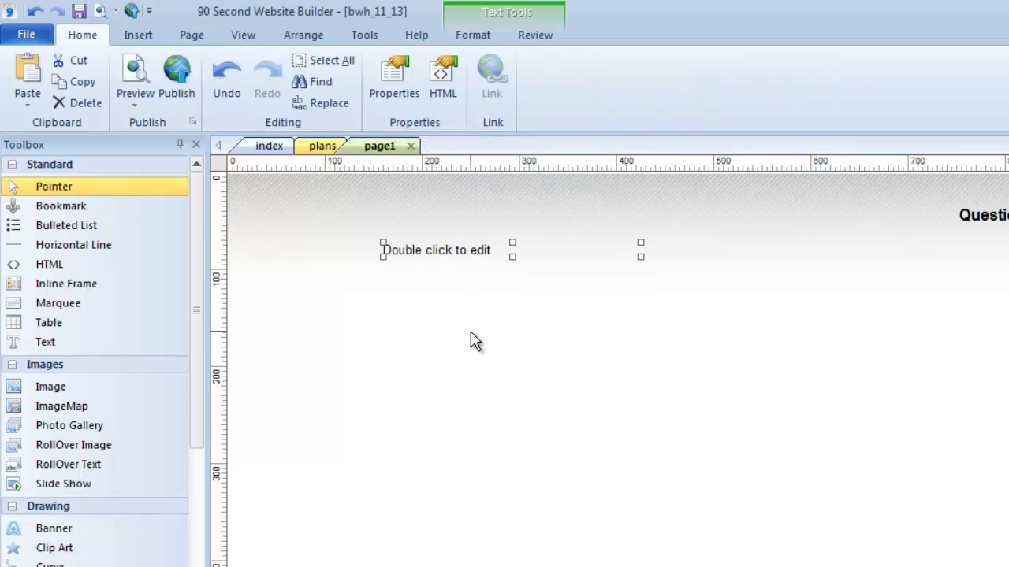
pyautogui.doubleClick(482, 250)
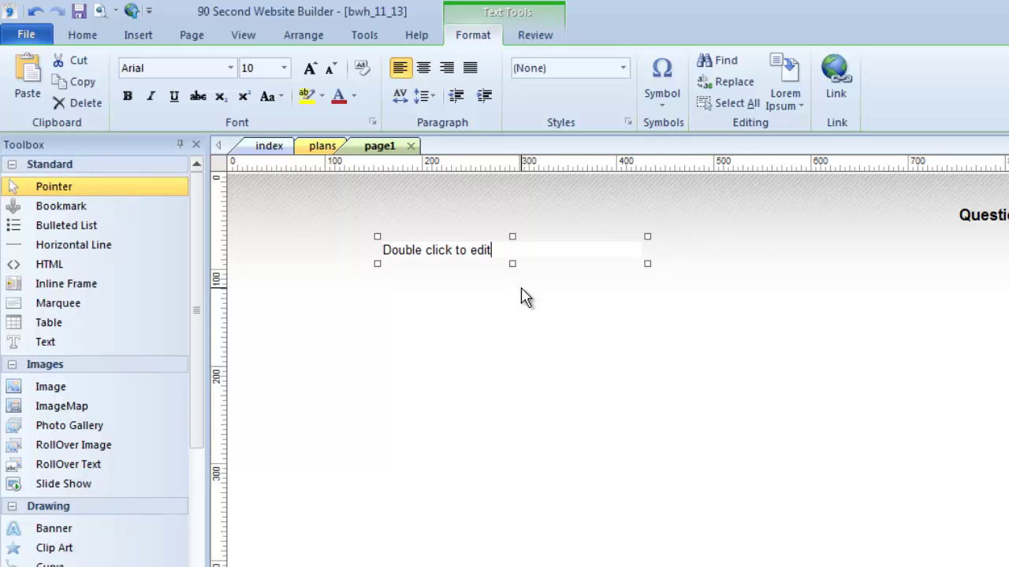
pyautogui.tripleClick(483, 250)
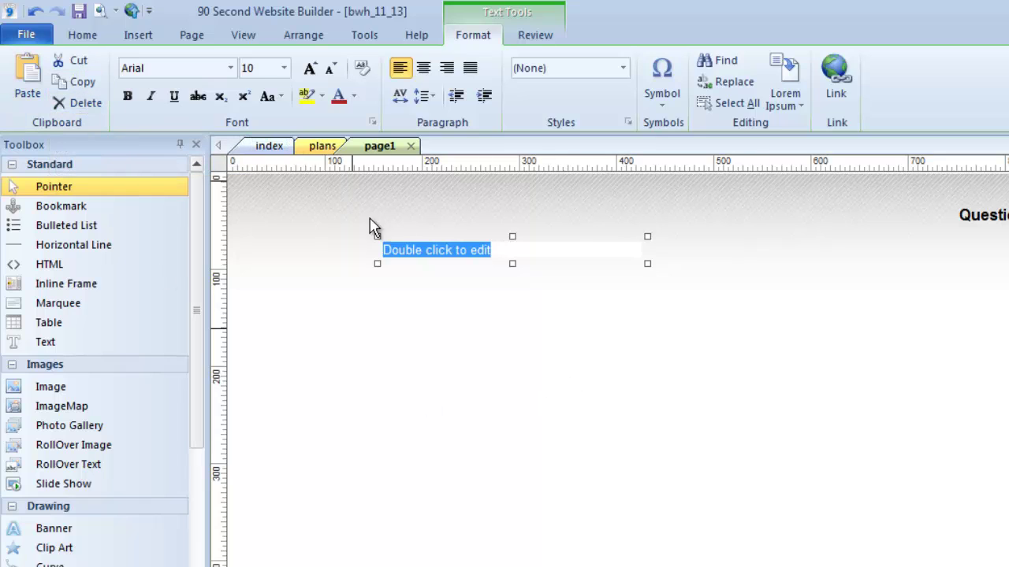
pyautogui.click(232, 70)
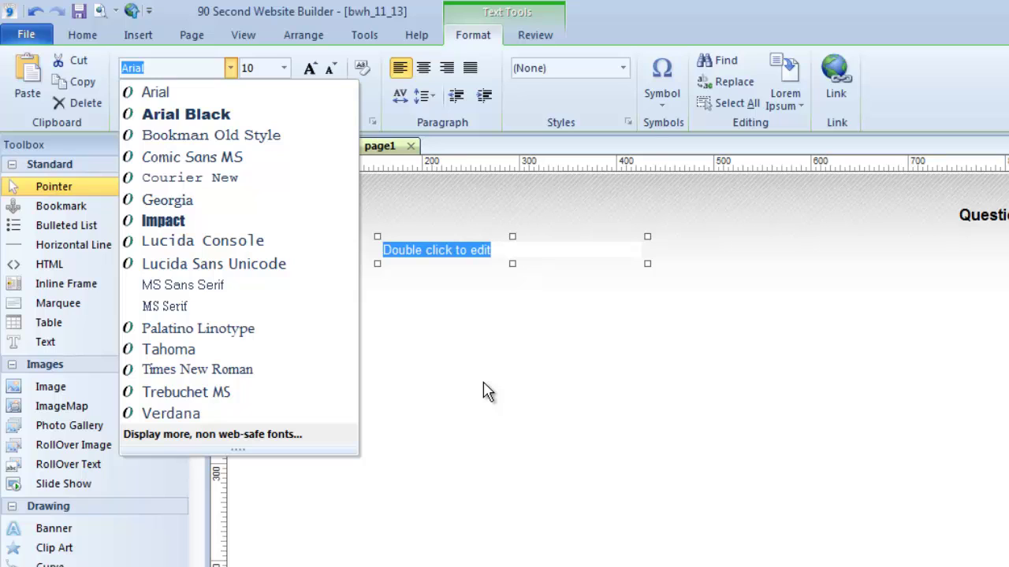
pyautogui.click(487, 391)
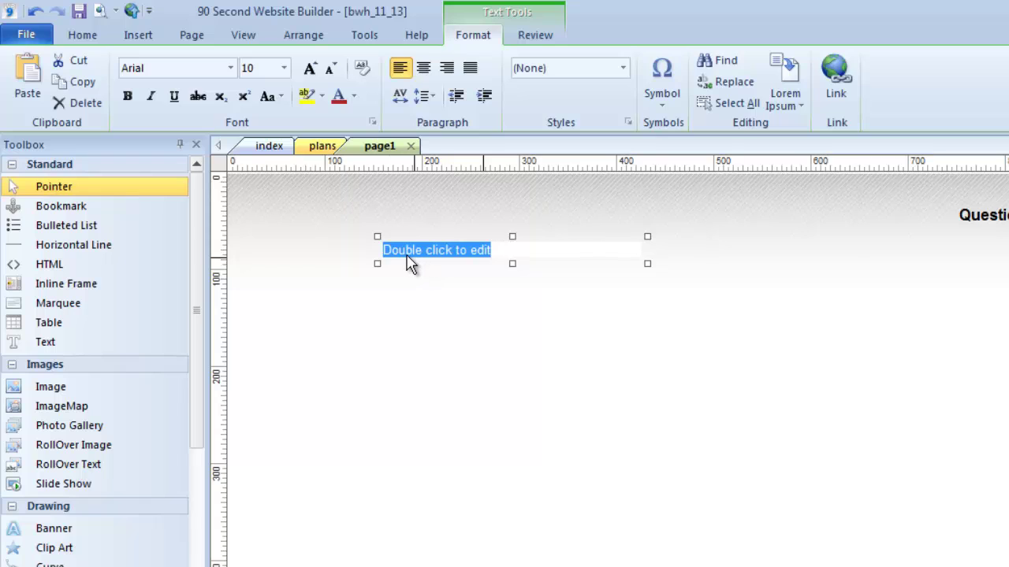
pyautogui.click(285, 69)
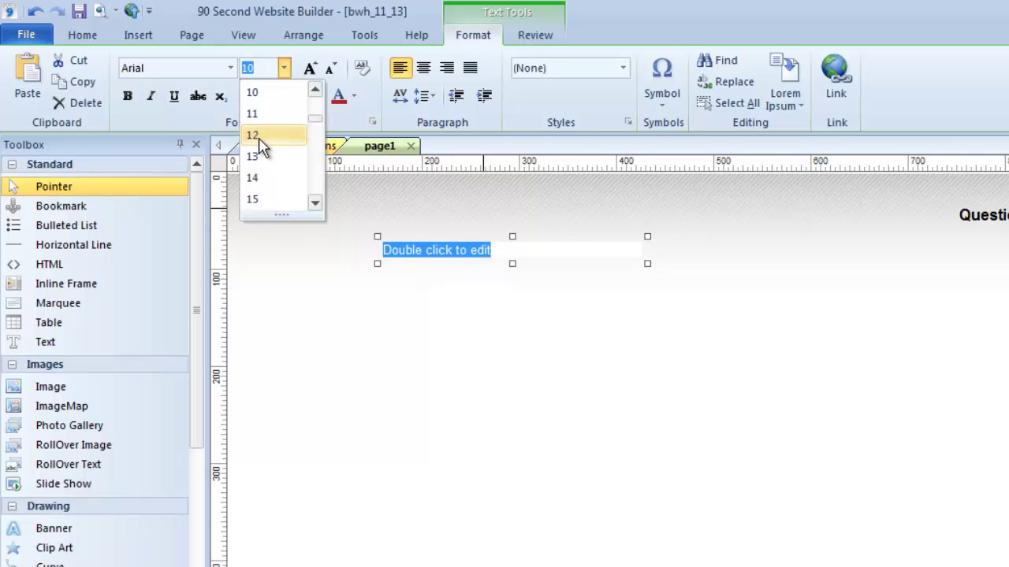
pyautogui.click(253, 135)
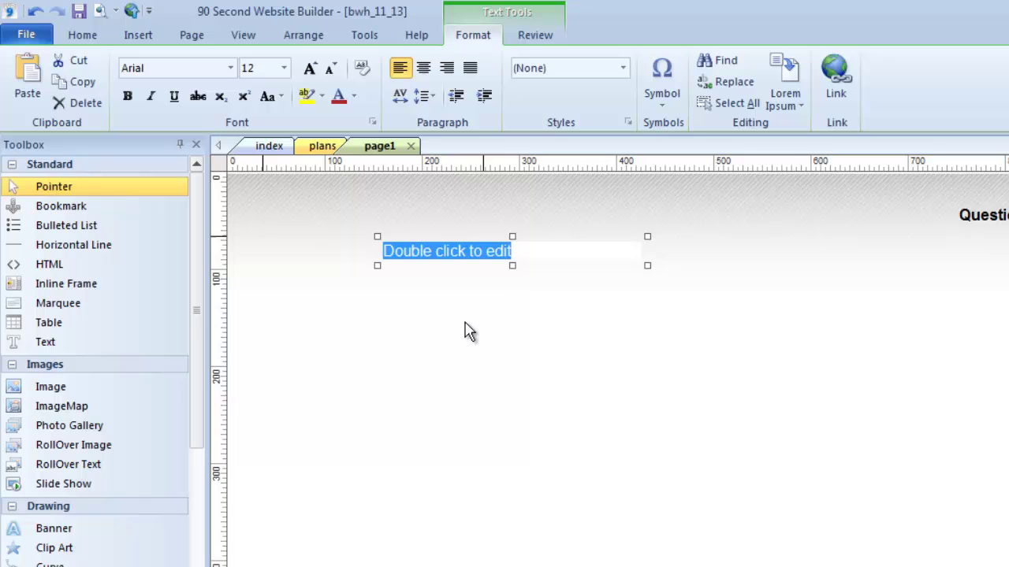
# - Make only the word "Double" in the text box bold and leave its text editing mode
pyautogui.click(425, 251)
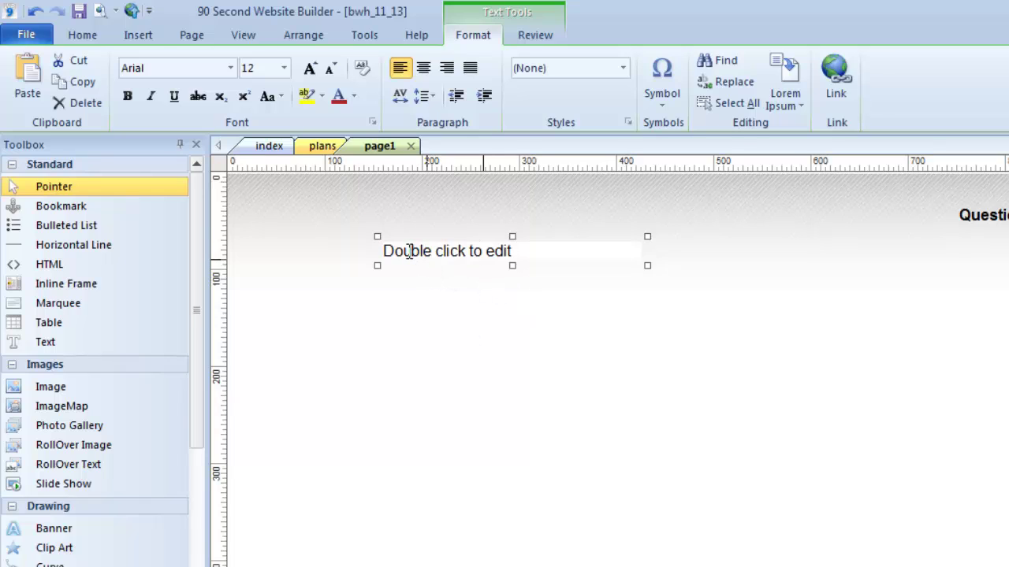
pyautogui.moveTo(386, 251); pyautogui.dragTo(436, 251)
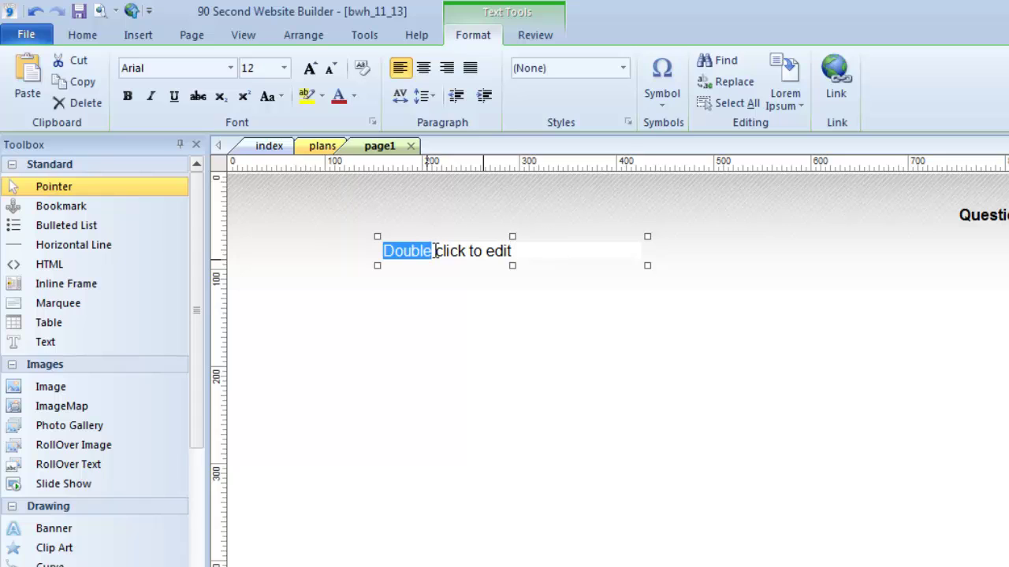
pyautogui.click(128, 96)
pyautogui.press('Escape')
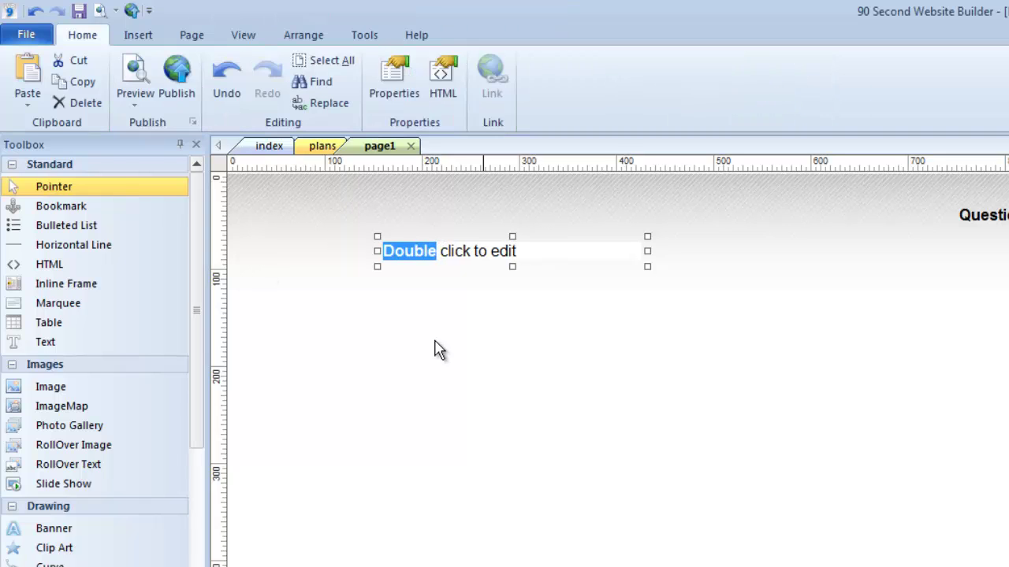
pyautogui.click(440, 351)
# - Italicize the word "click" in the text box and deselect the box
pyautogui.doubleClick(457, 250)
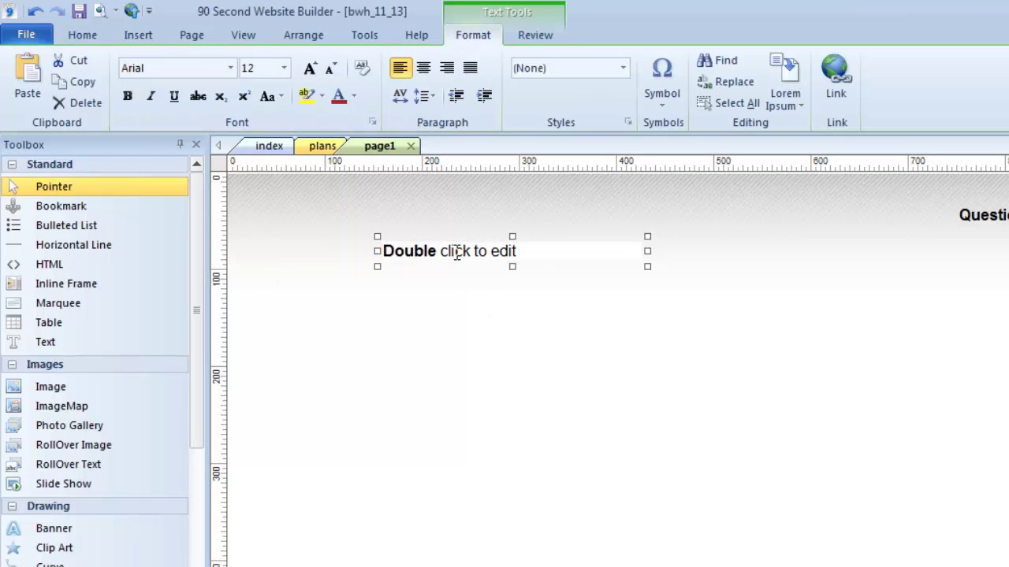
pyautogui.doubleClick(457, 250)
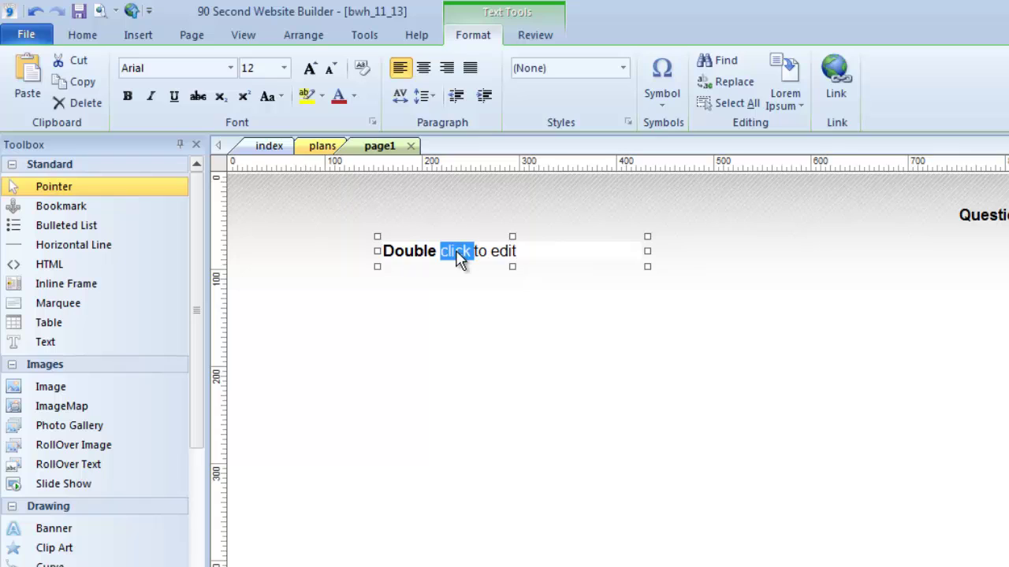
pyautogui.click(151, 96)
pyautogui.click(504, 285)
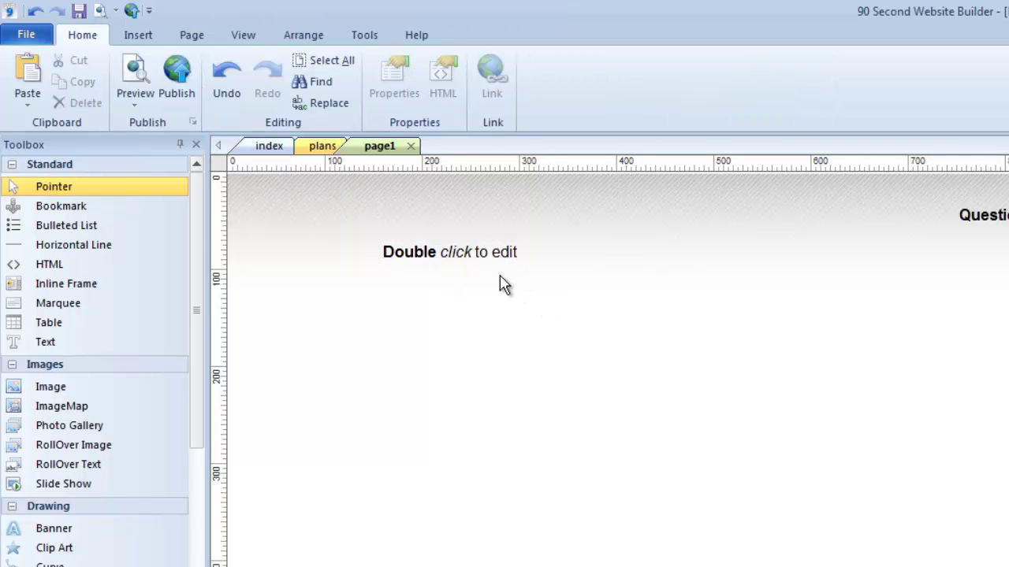
# - Highlight the word "edit" in the text box with a yellow background and deselect the box
pyautogui.doubleClick(498, 254)
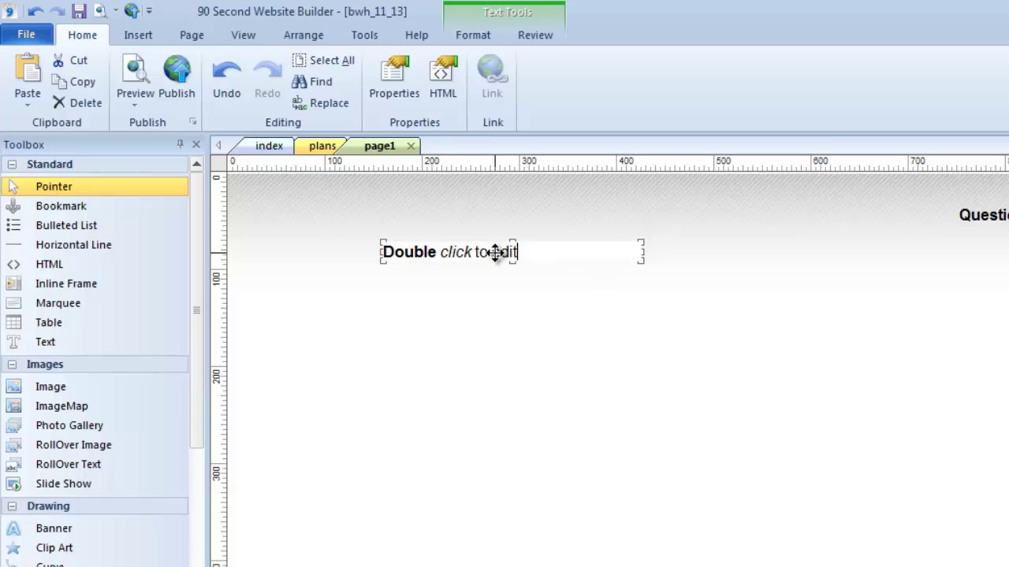
pyautogui.moveTo(523, 255); pyautogui.dragTo(385, 247)
pyautogui.click(463, 248)
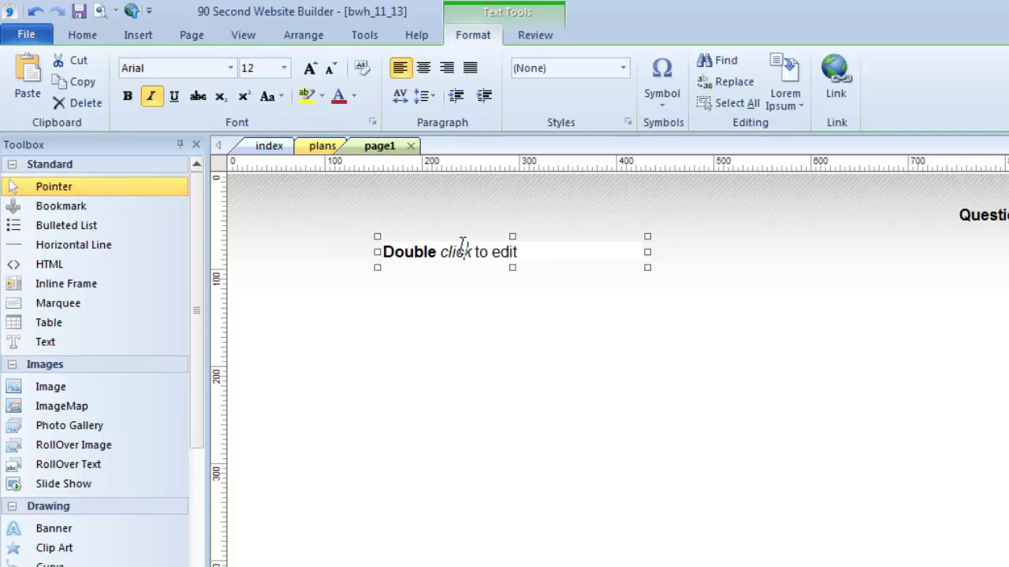
pyautogui.click(510, 251)
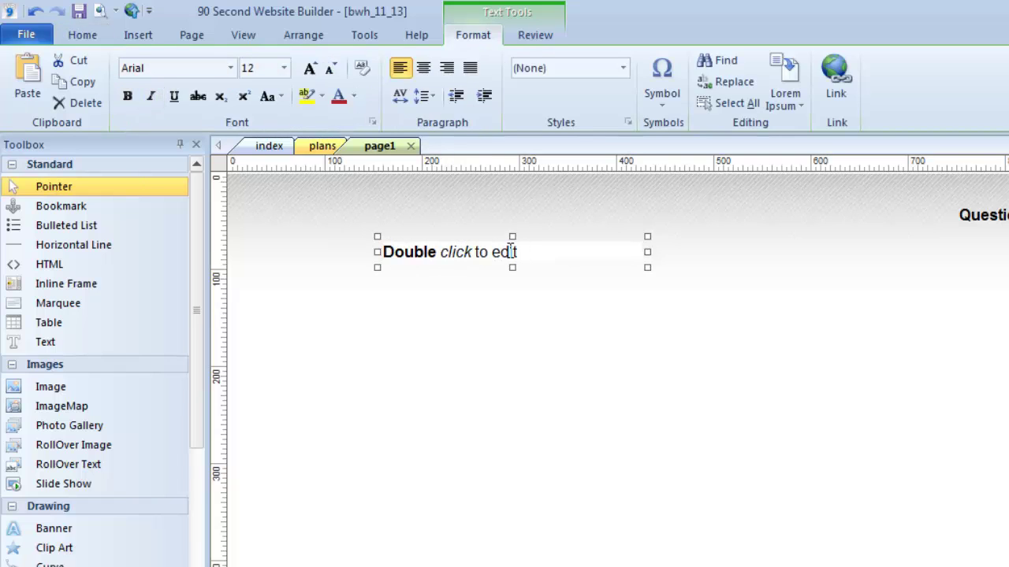
pyautogui.moveTo(510, 251); pyautogui.dragTo(502, 251)
pyautogui.click(507, 254)
pyautogui.moveTo(493, 252); pyautogui.dragTo(520, 253)
pyautogui.click(322, 96)
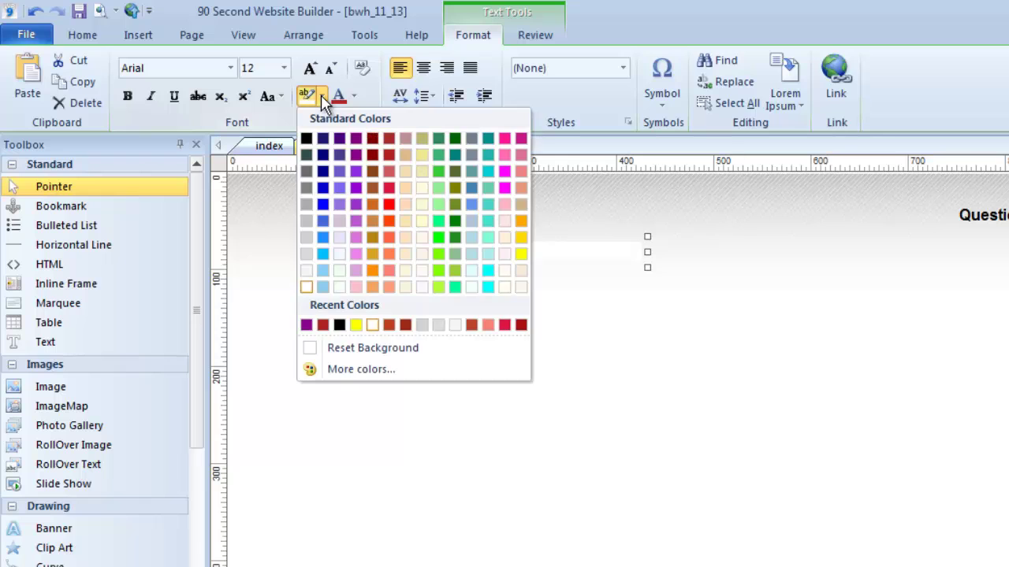
pyautogui.click(520, 258)
pyautogui.click(512, 284)
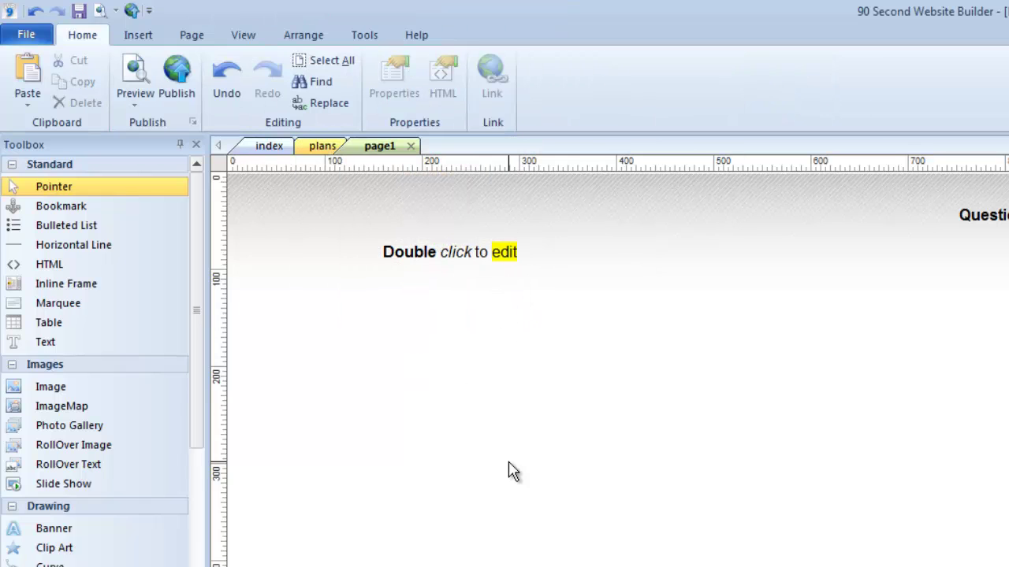
# - Set the text color of the word "click" in the text box to red and deselect the box
pyautogui.doubleClick(508, 260)
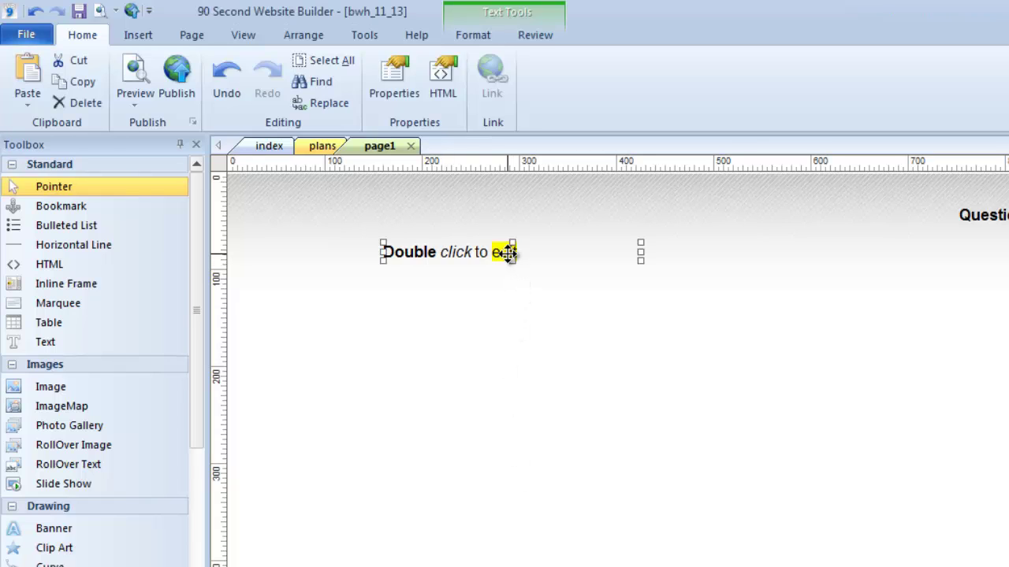
pyautogui.doubleClick(459, 249)
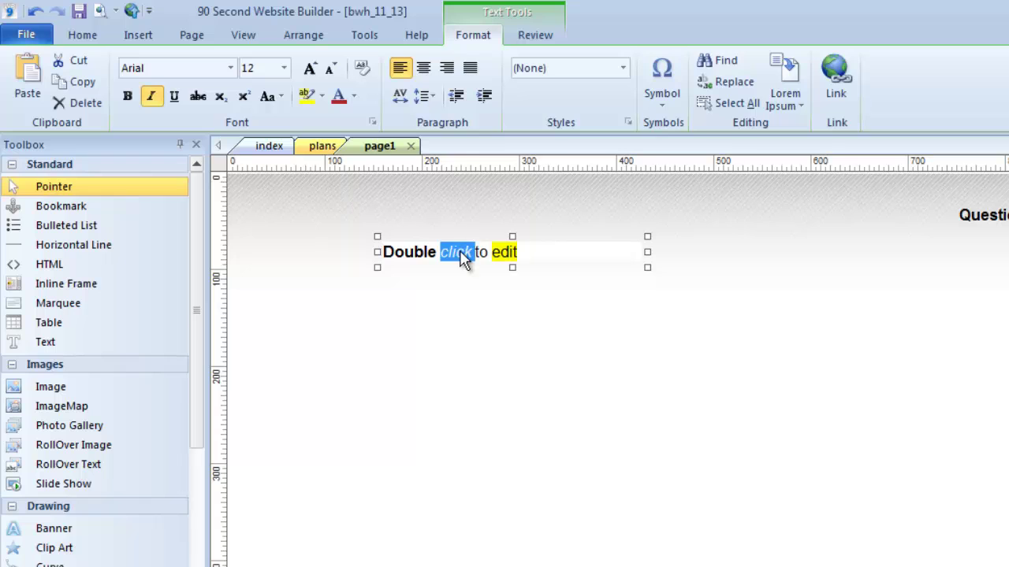
pyautogui.click(354, 96)
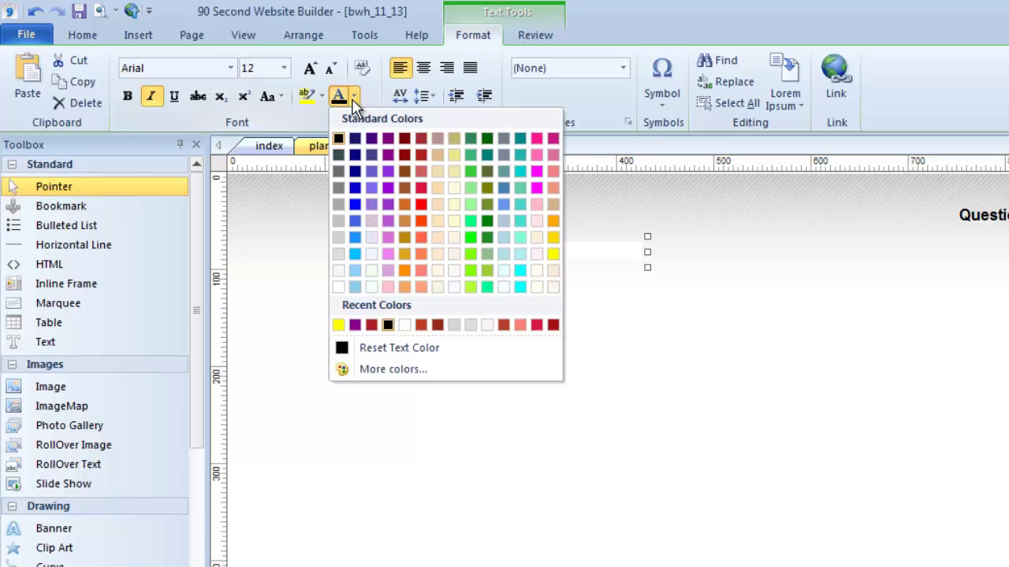
pyautogui.click(416, 189)
pyautogui.click(482, 331)
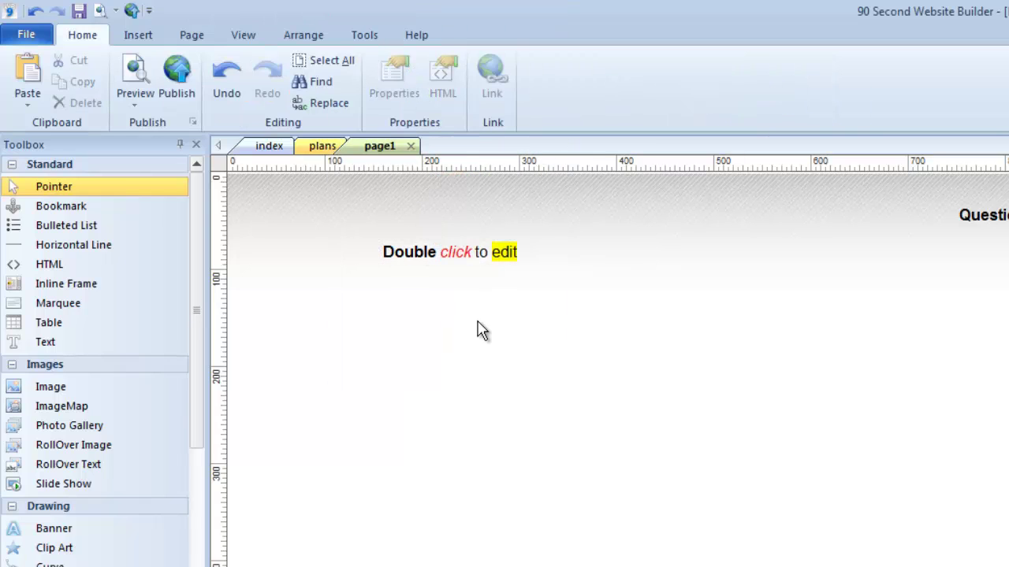
# - Compare the text box's selected and editing states without changing its text, and look over the page down to its footer
pyautogui.click(449, 253)
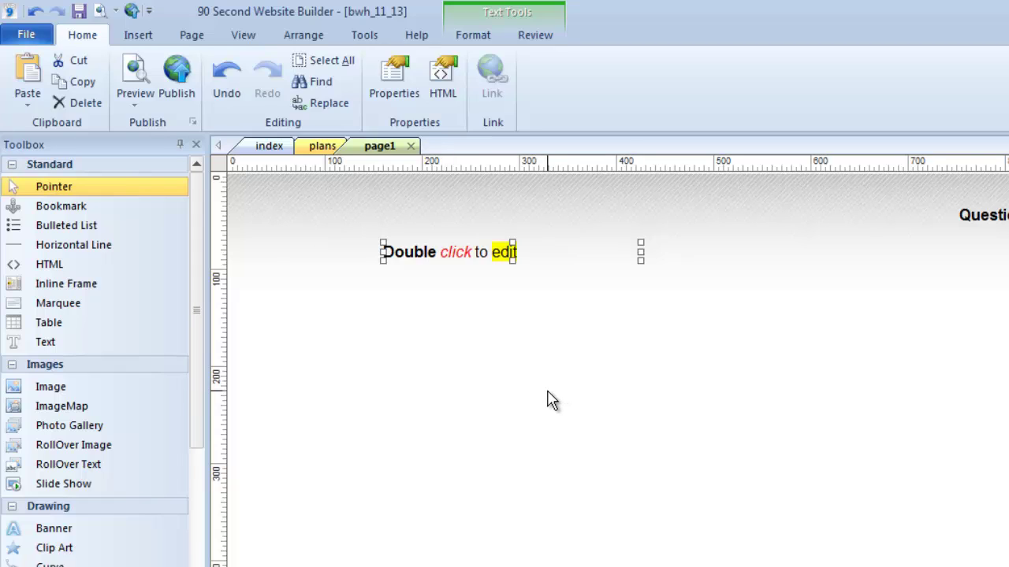
pyautogui.doubleClick(527, 251)
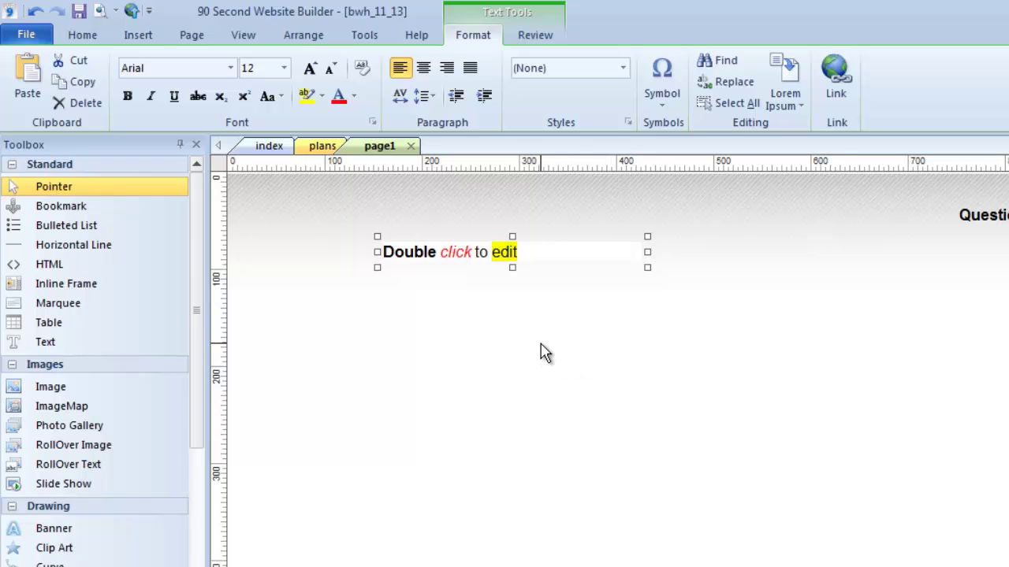
pyautogui.click(570, 350)
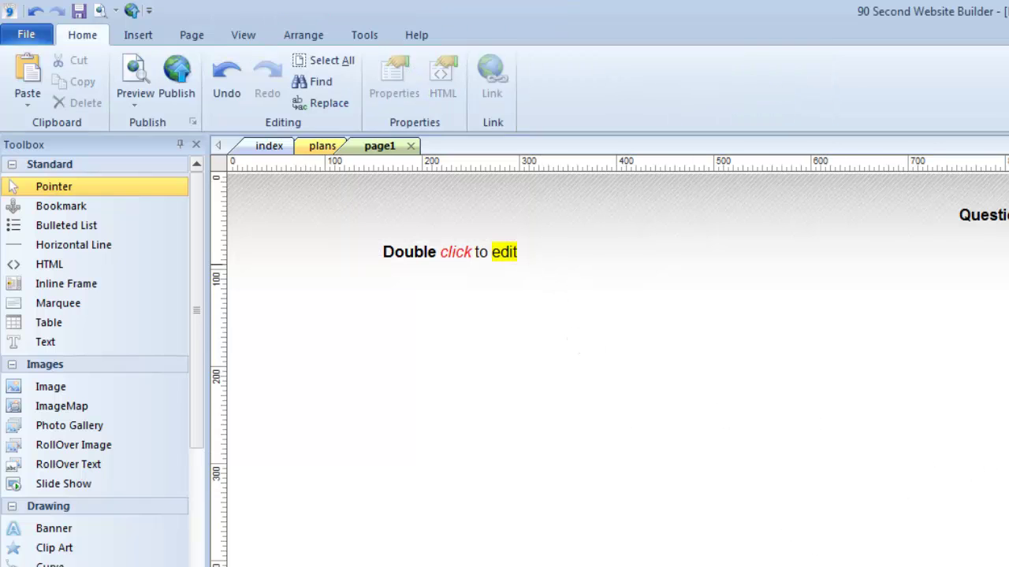
pyautogui.scroll(-15, 606, 371)
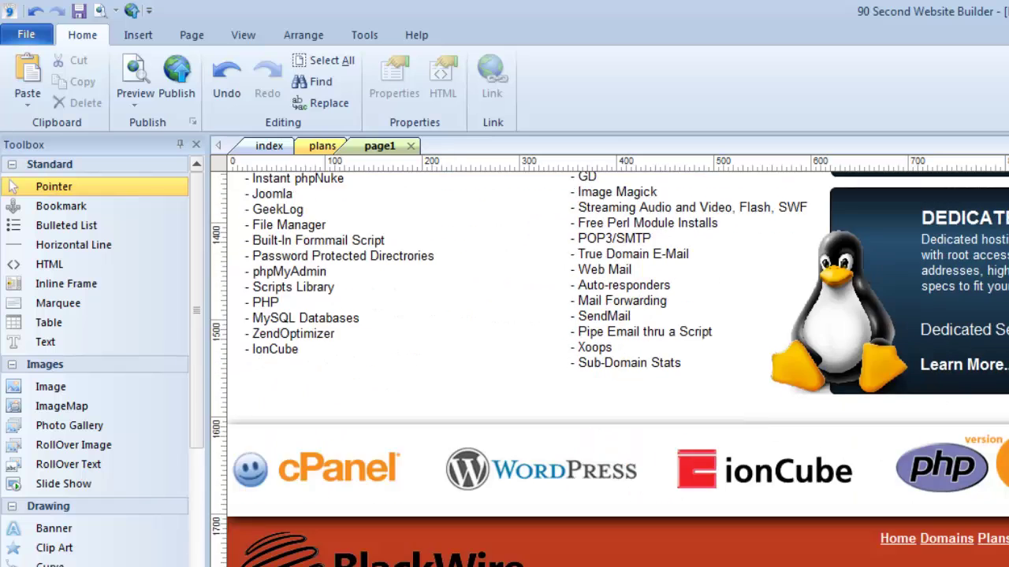
pyautogui.scroll(15, 607, 370)
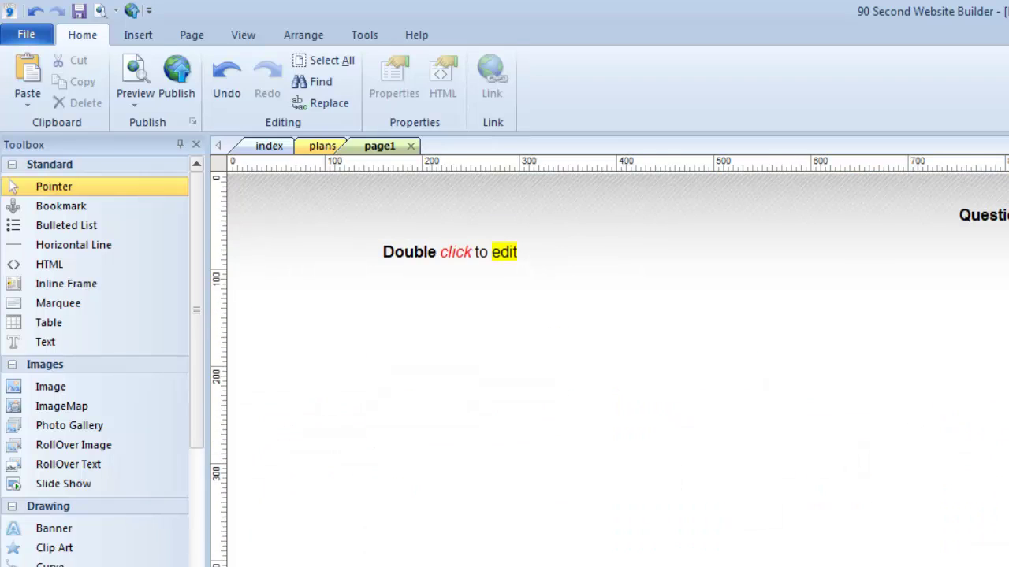
# - Select the whole text of the "Setting Up A New Domain/Website?" heading without editing it, and nudge the heading box slightly to the left
pyautogui.scroll(-5, 550, 355)
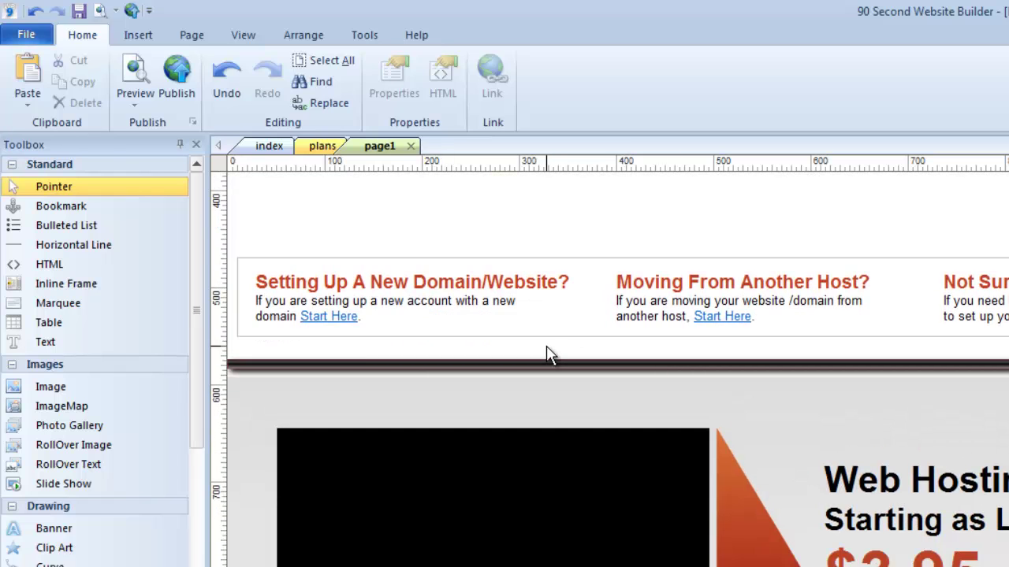
pyautogui.click(419, 285)
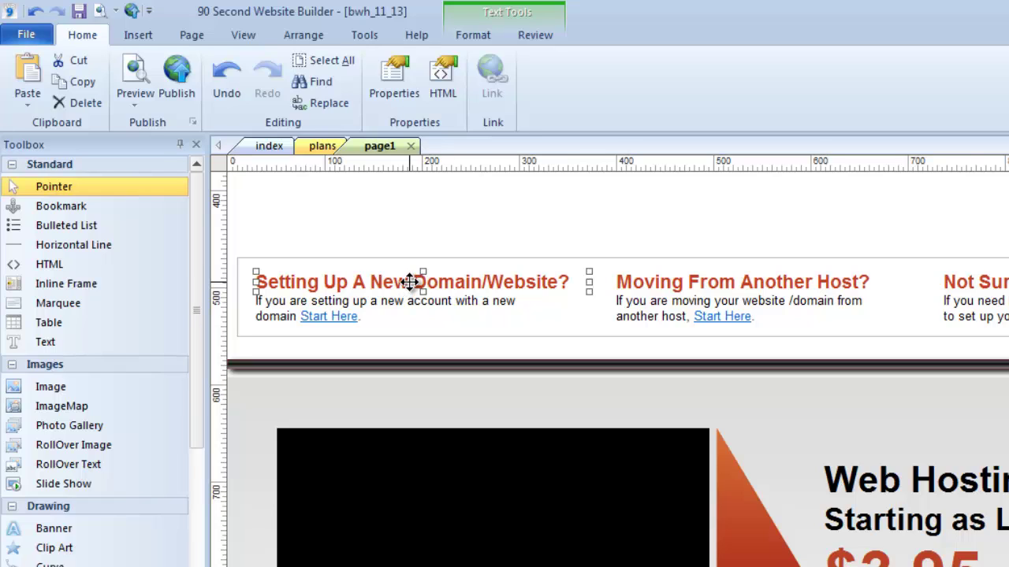
pyautogui.click(410, 282)
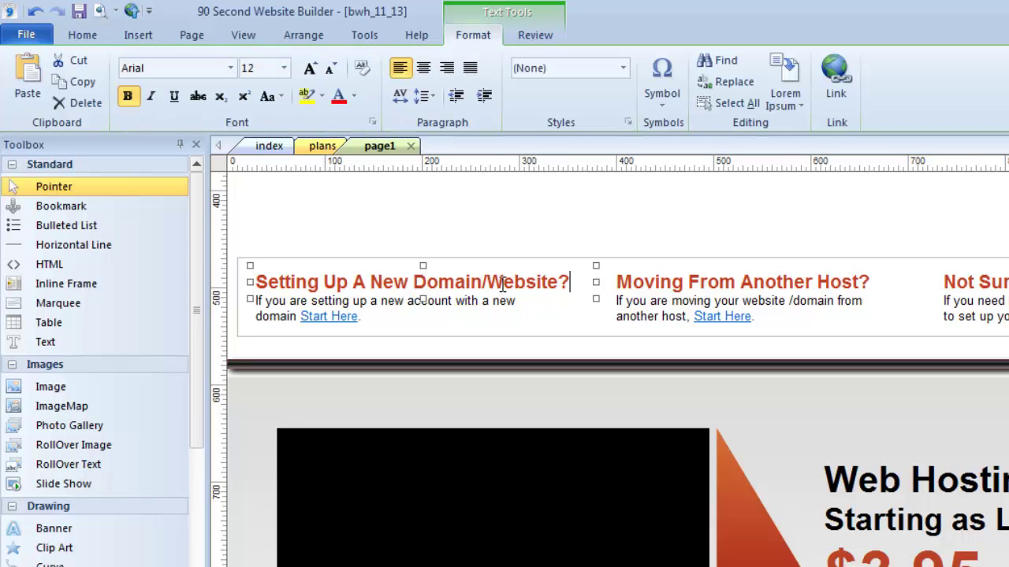
pyautogui.moveTo(568, 284); pyautogui.dragTo(254, 305)
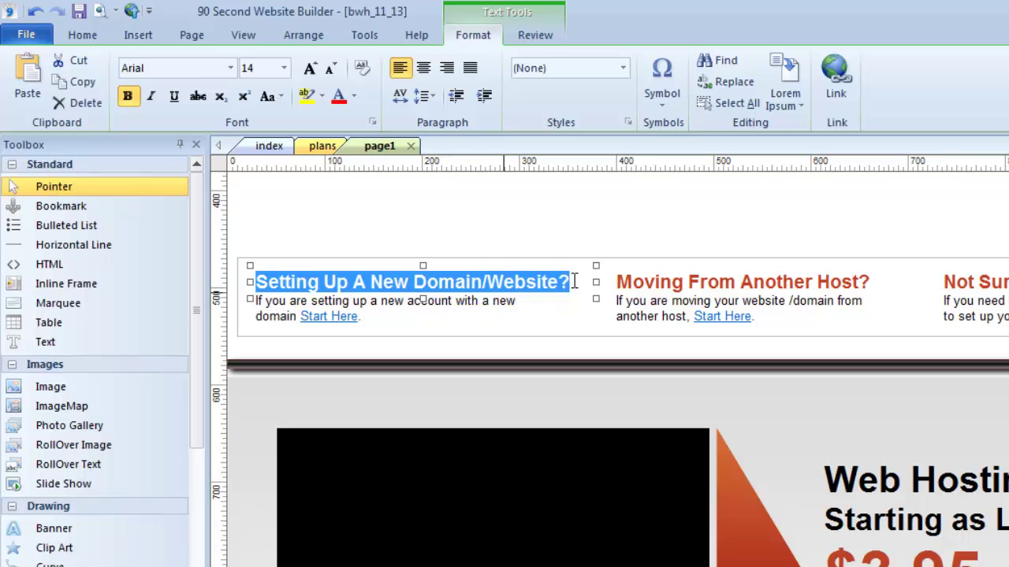
pyautogui.press('Escape')
pyautogui.click(475, 282)
pyautogui.moveTo(473, 278)
pyautogui.mouseDown()
pyautogui.moveTo(488, 232)
pyautogui.moveTo(446, 252)
pyautogui.moveTo(461, 279)
pyautogui.mouseUp()
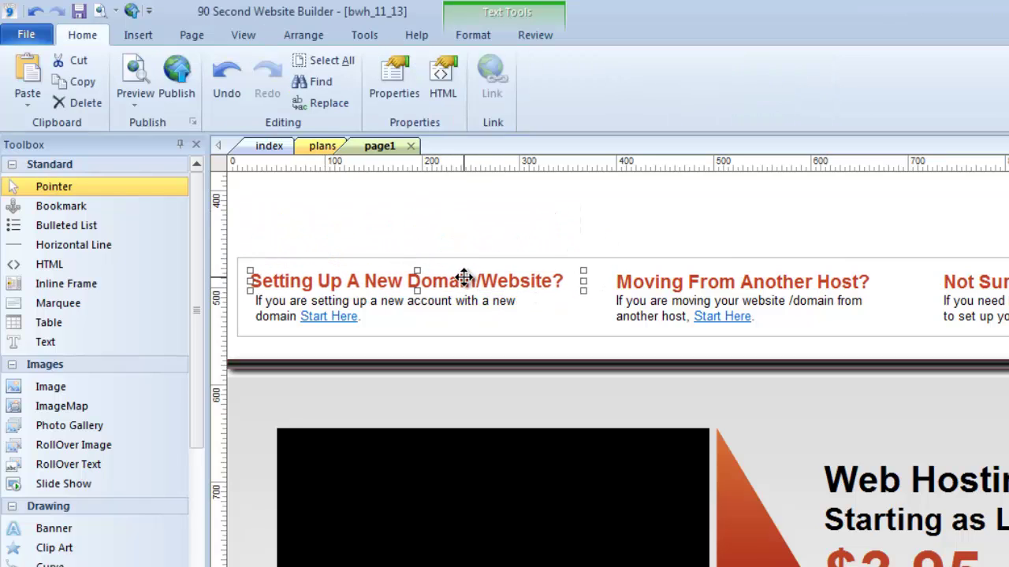
# - Select the text of the paragraph under "Setting Up A New Domain/Website?", and examine the editing options available for its word "new"
pyautogui.click(409, 302)
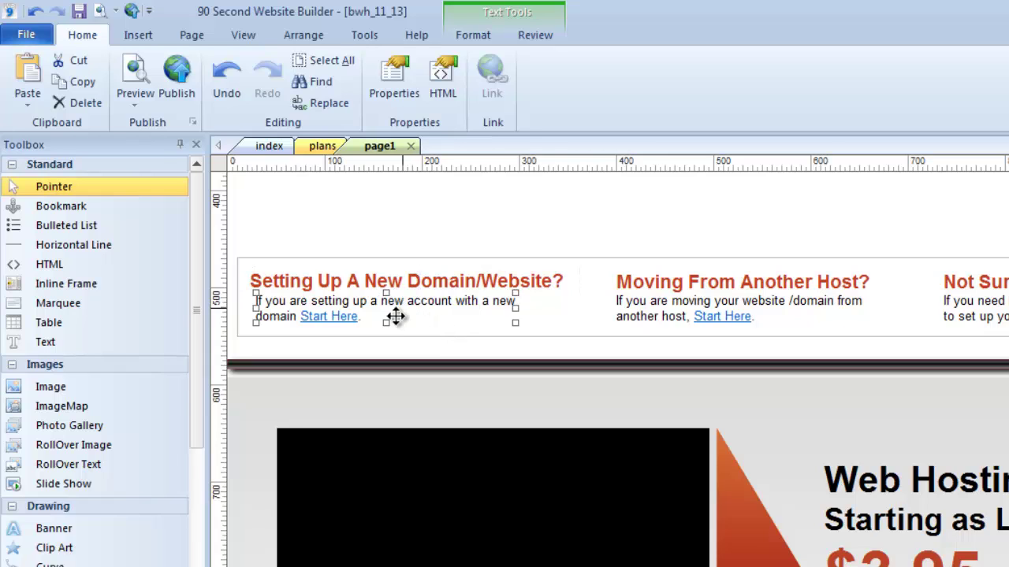
pyautogui.click(395, 316)
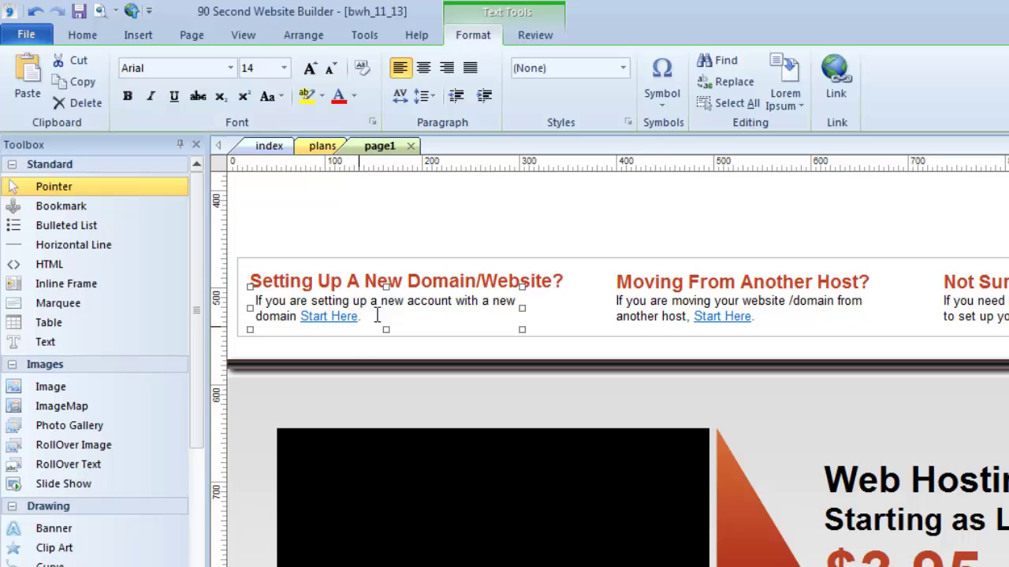
pyautogui.moveTo(360, 317); pyautogui.dragTo(255, 302)
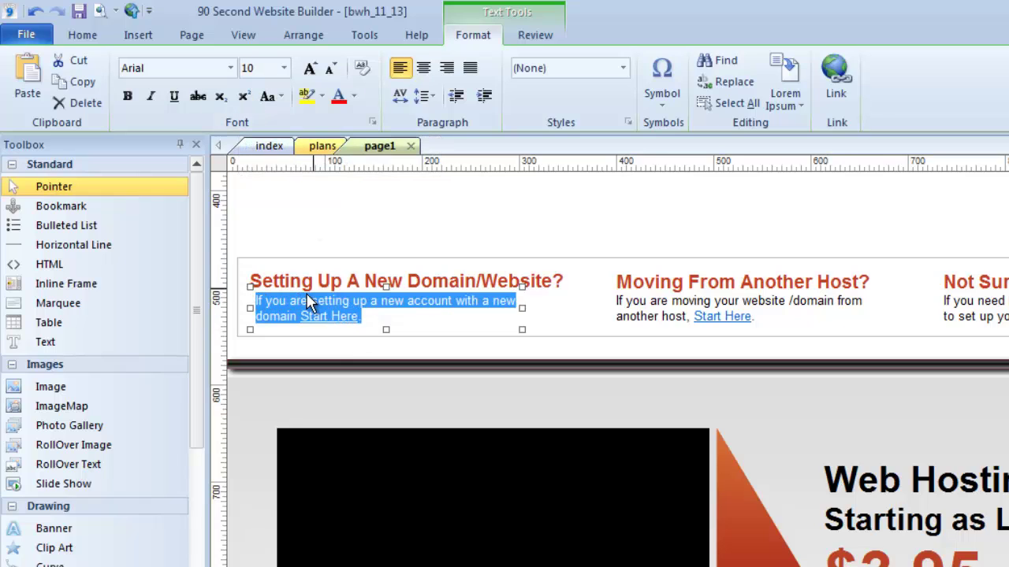
pyautogui.click(356, 321)
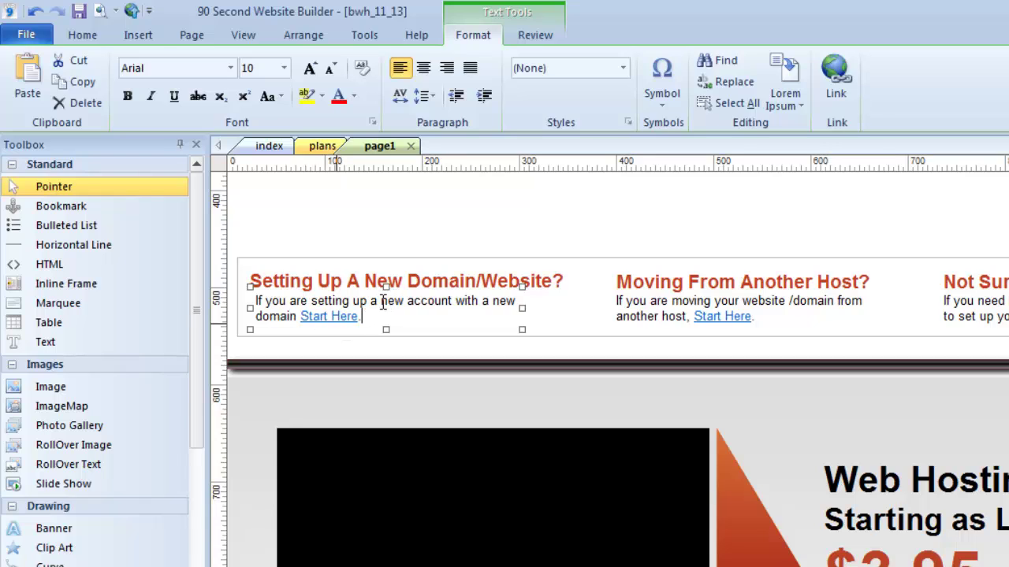
pyautogui.moveTo(383, 304); pyautogui.dragTo(398, 306)
pyautogui.rightClick(398, 306)
pyautogui.click(520, 245)
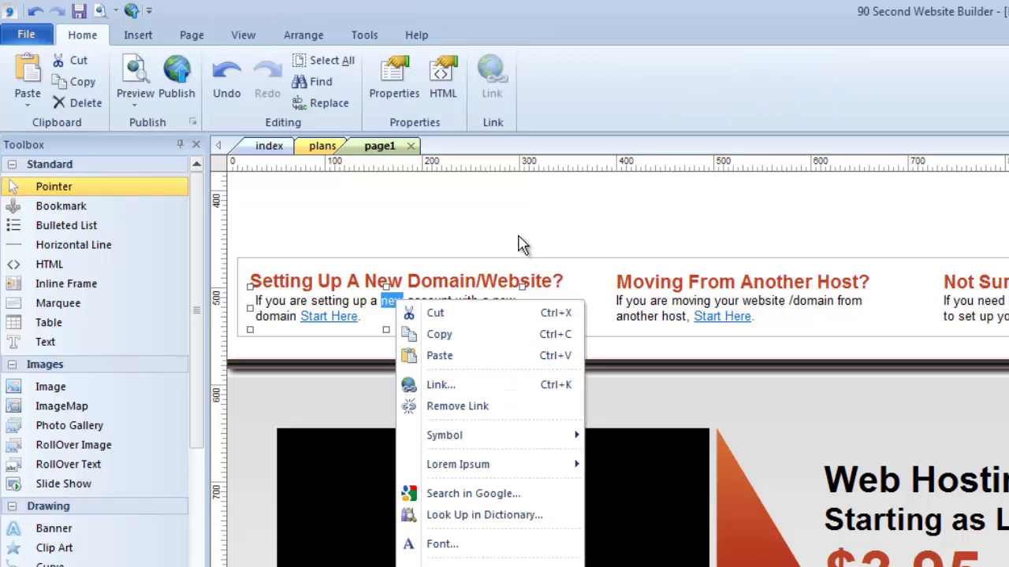
# - Move the "Setting Up A New Domain/Website?" heading above the bordered box and raise its paragraph within the box
pyautogui.click(413, 282)
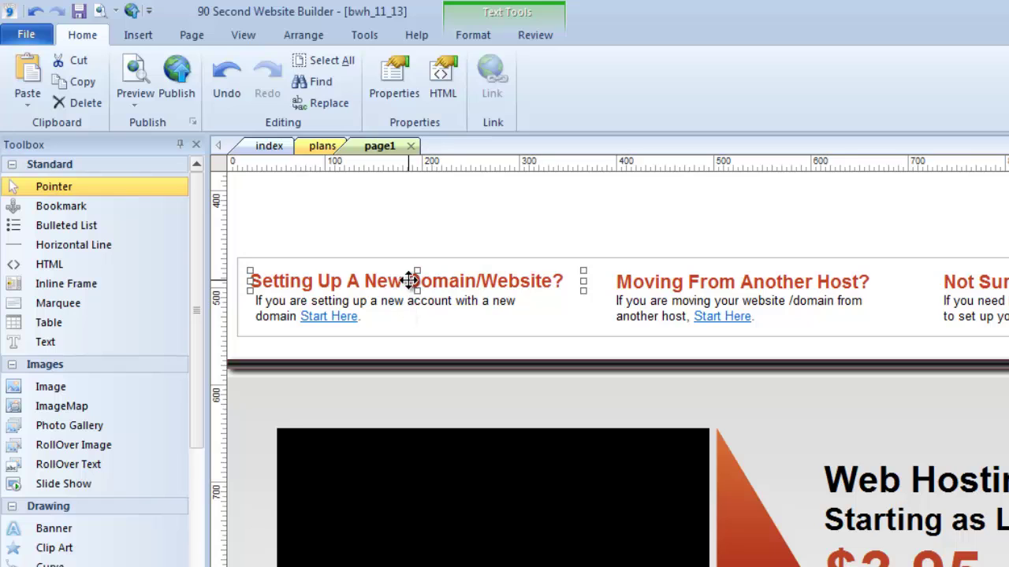
pyautogui.moveTo(410, 281); pyautogui.dragTo(408, 219)
pyautogui.moveTo(376, 308)
pyautogui.mouseDown()
pyautogui.moveTo(390, 295)
pyautogui.moveTo(374, 322)
pyautogui.mouseUp()
pyautogui.moveTo(369, 225); pyautogui.dragTo(371, 286)
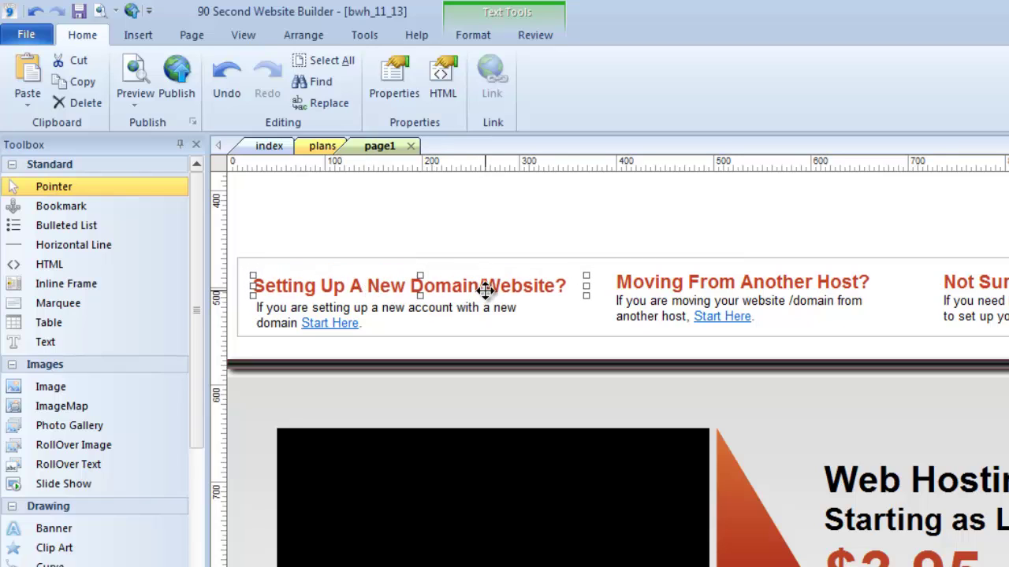
pyautogui.moveTo(472, 240); pyautogui.dragTo(472, 233)
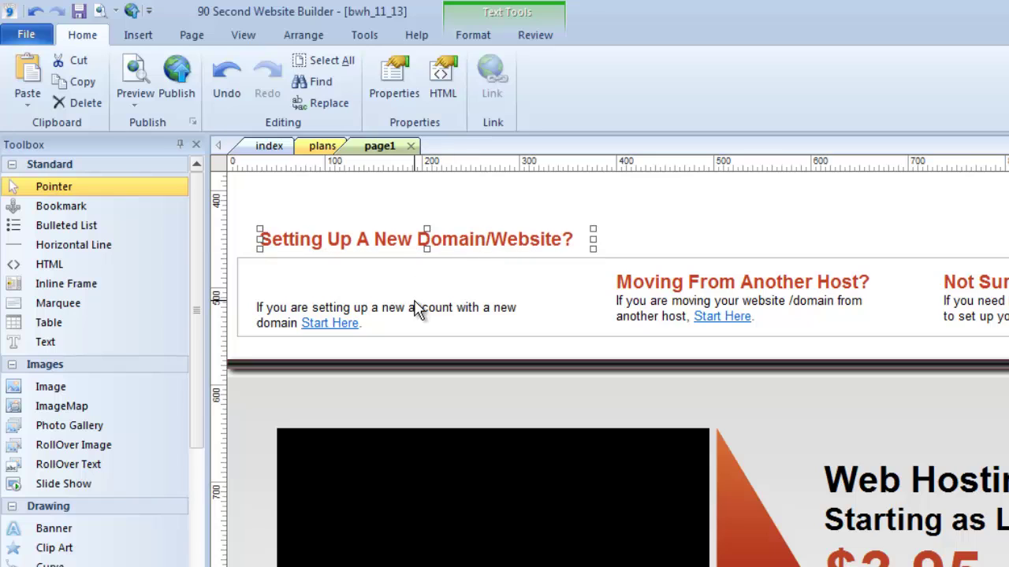
pyautogui.moveTo(412, 308); pyautogui.dragTo(417, 283)
# - Move the "Moving From Another Host?" heading above the bordered box, level with the first heading, and place its paragraph beneath it inside the box
pyautogui.moveTo(662, 320); pyautogui.dragTo(633, 340)
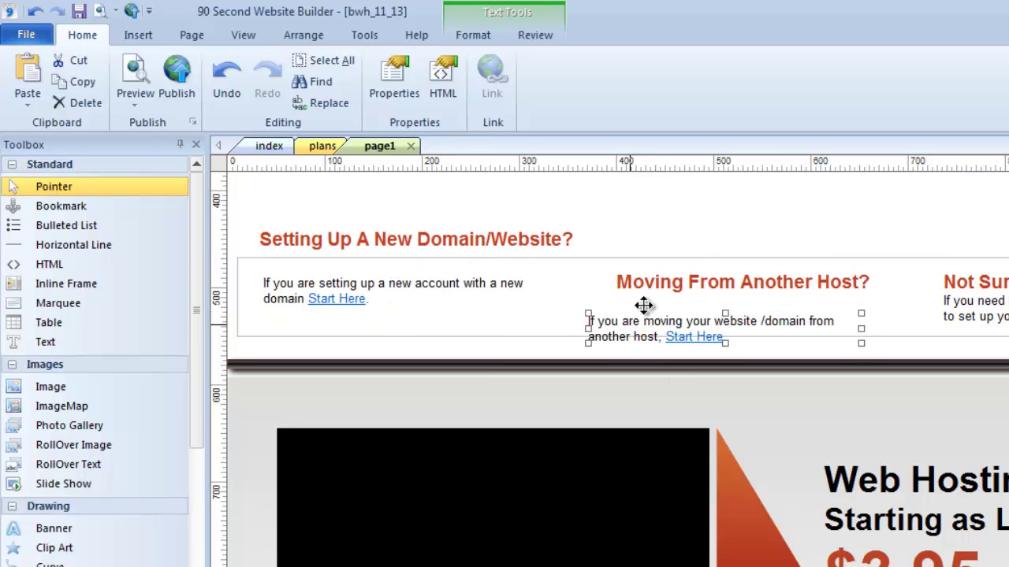
pyautogui.moveTo(653, 282); pyautogui.dragTo(656, 239)
pyautogui.moveTo(639, 308); pyautogui.dragTo(670, 286)
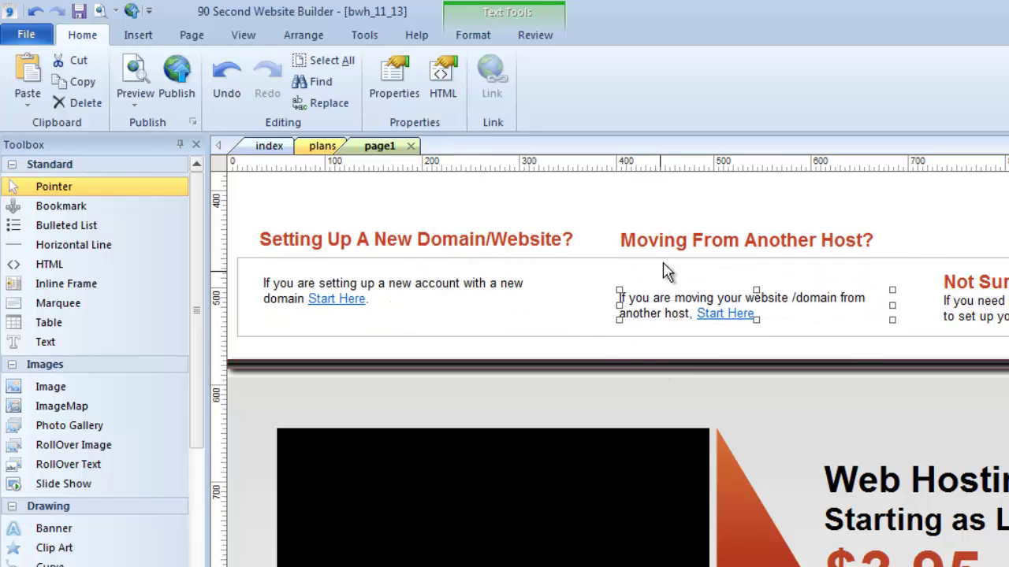
# - Lower the "Moving From Another Host?" heading onto its paragraph inside the box, and space the "Not Sure Where to Start?" heading and paragraph further apart
pyautogui.moveTo(669, 239); pyautogui.dragTo(670, 276)
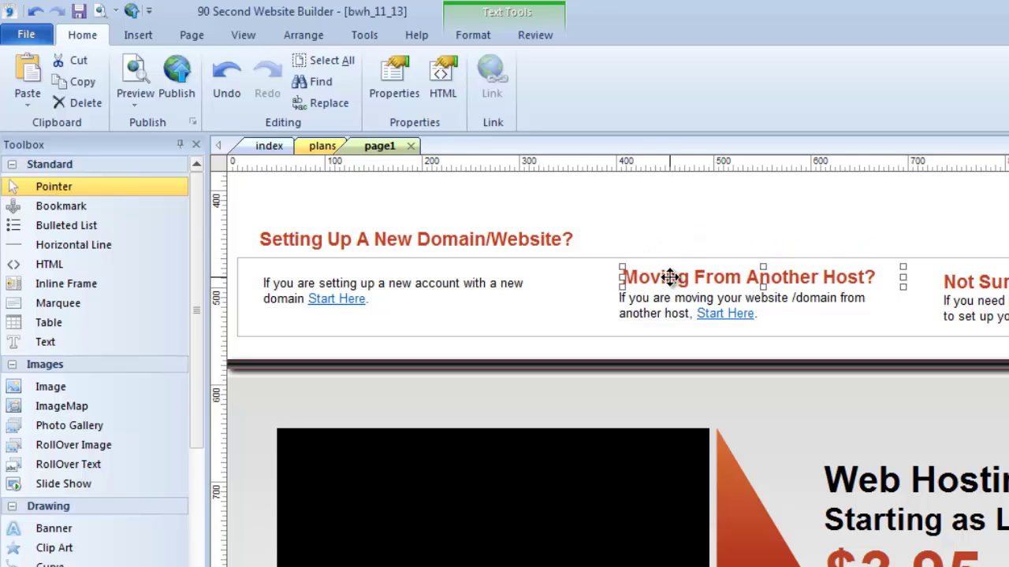
pyautogui.click(965, 284)
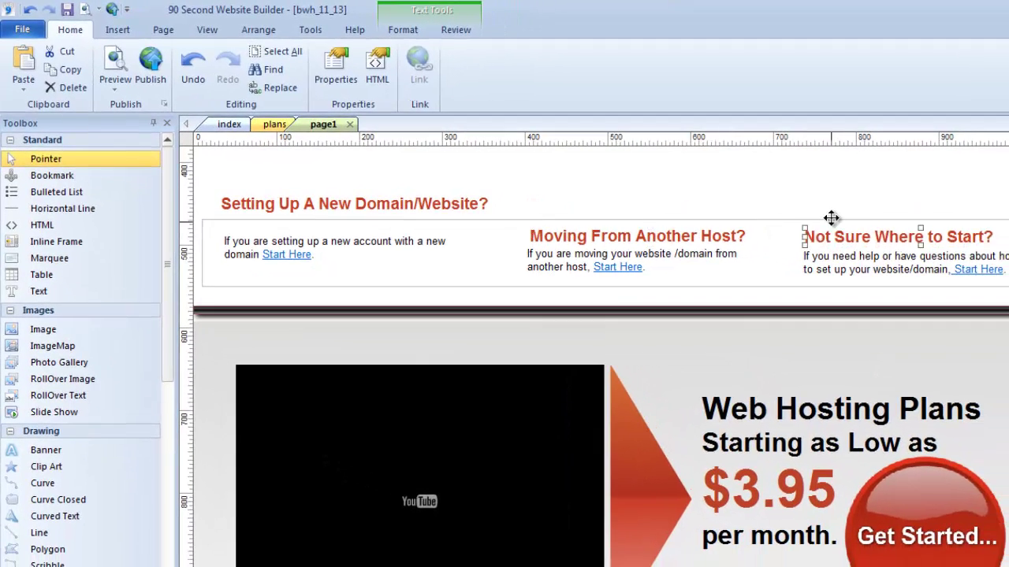
pyautogui.moveTo(831, 218); pyautogui.dragTo(834, 201)
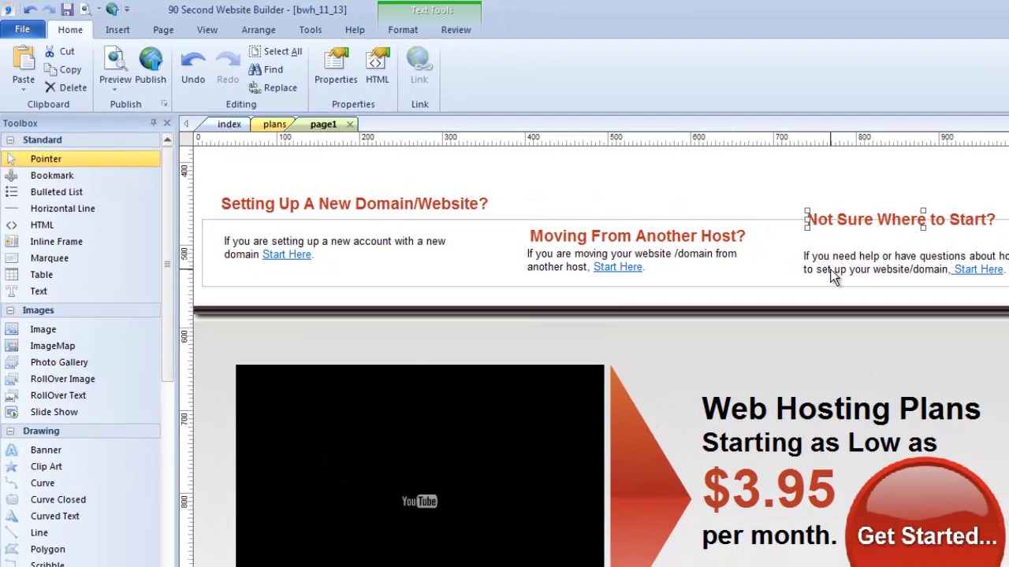
pyautogui.moveTo(833, 263); pyautogui.dragTo(833, 266)
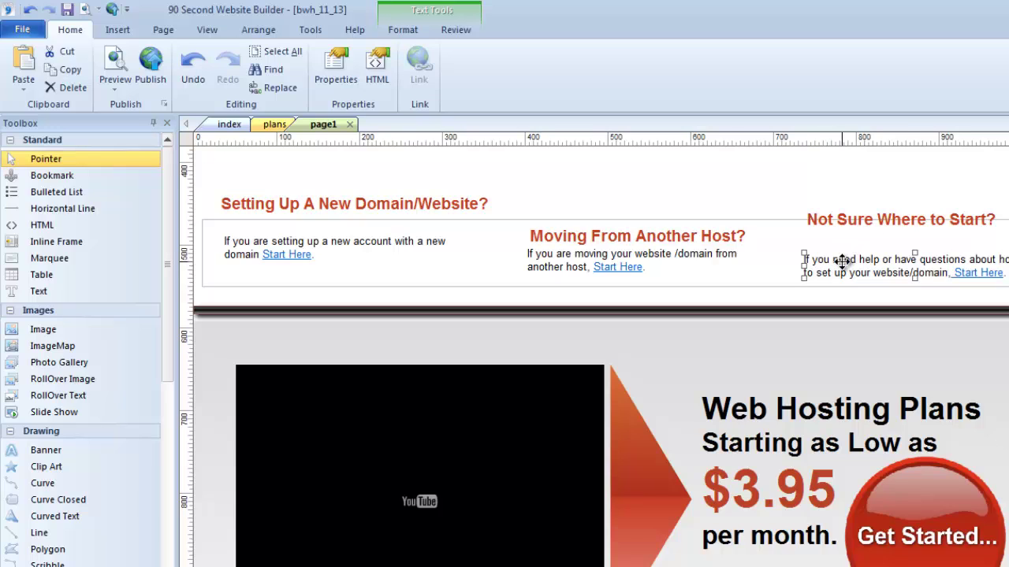
# - Select the "Web Hosting Plans" line and the "$3.95" price in turn to check the font and size of each
pyautogui.scroll(-5, 808, 264)
pyautogui.scroll(3, 802, 276)
pyautogui.click(801, 275)
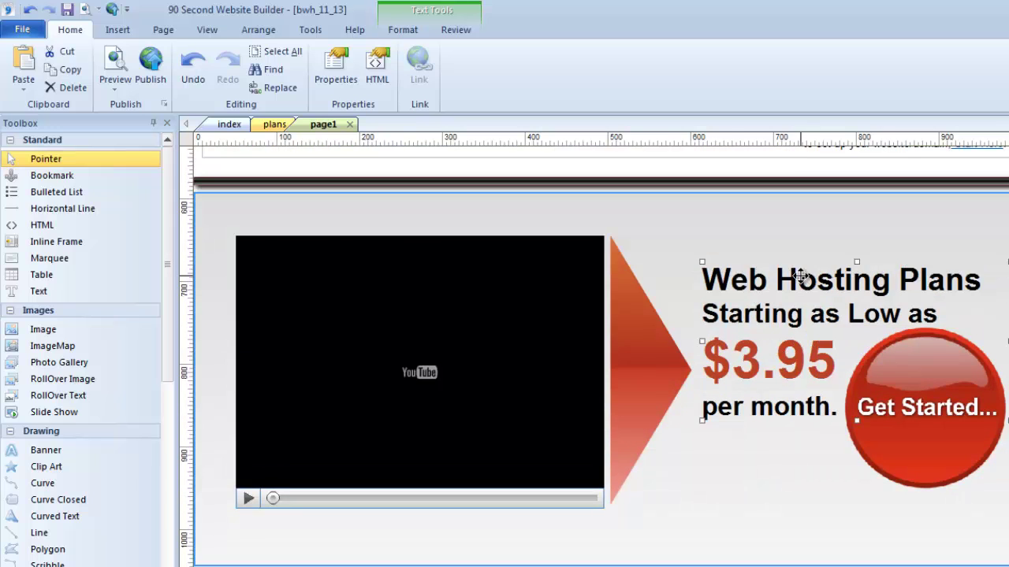
pyautogui.moveTo(769, 278)
pyautogui.mouseDown()
pyautogui.moveTo(761, 286)
pyautogui.moveTo(795, 266)
pyautogui.moveTo(761, 289)
pyautogui.moveTo(777, 282)
pyautogui.moveTo(767, 275)
pyautogui.moveTo(984, 289)
pyautogui.mouseUp()
pyautogui.doubleClick(723, 274)
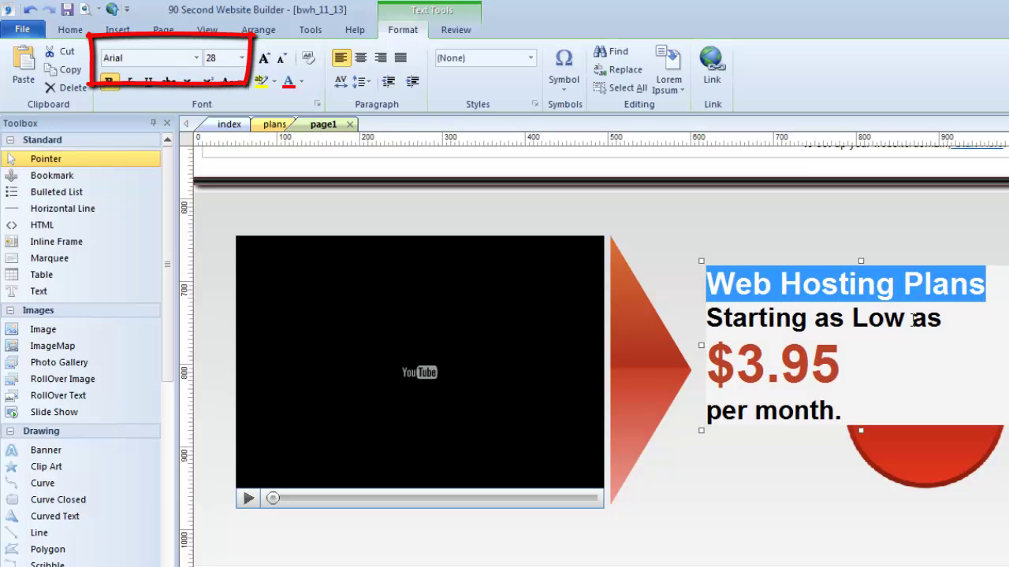
pyautogui.click(781, 366)
pyautogui.moveTo(833, 357); pyautogui.dragTo(720, 365)
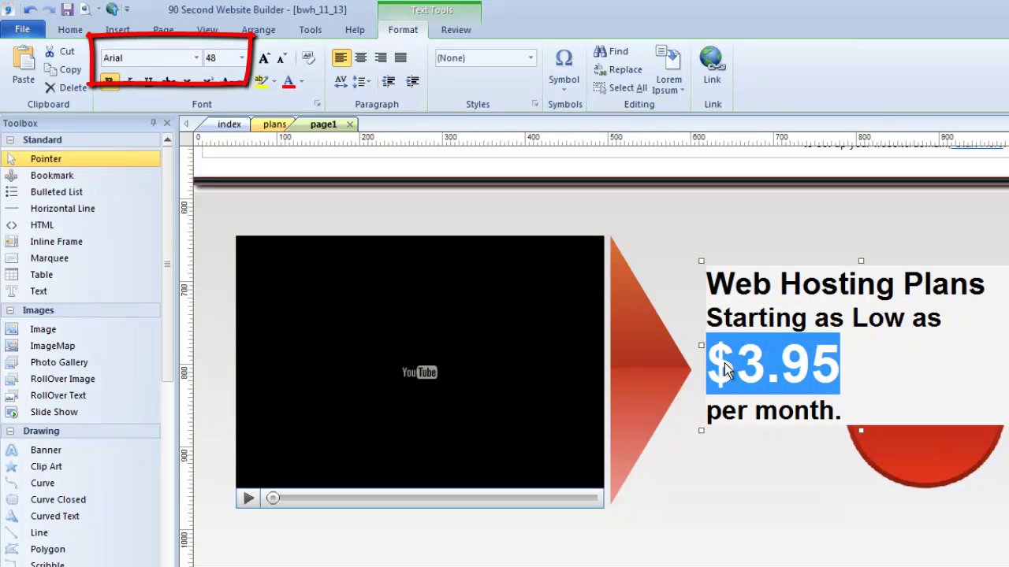
pyautogui.click(801, 373)
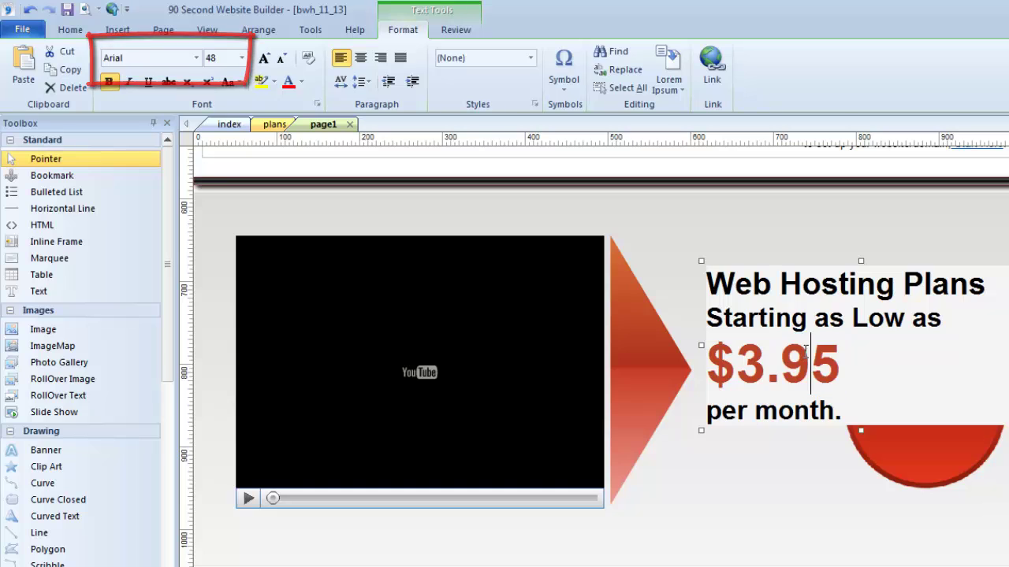
# - Leave text editing and nudge the "Web Hosting Plans" pricing text box slightly up and to the left
pyautogui.click(983, 236)
pyautogui.moveTo(794, 312)
pyautogui.mouseDown()
pyautogui.moveTo(806, 248)
pyautogui.moveTo(771, 249)
pyautogui.moveTo(782, 305)
pyautogui.mouseUp()
pyautogui.click(1001, 315)
# - Nudge the standard features heading and the first feature list slightly, and move the second feature list left, closer to the first one
pyautogui.scroll(-8, 601, 357)
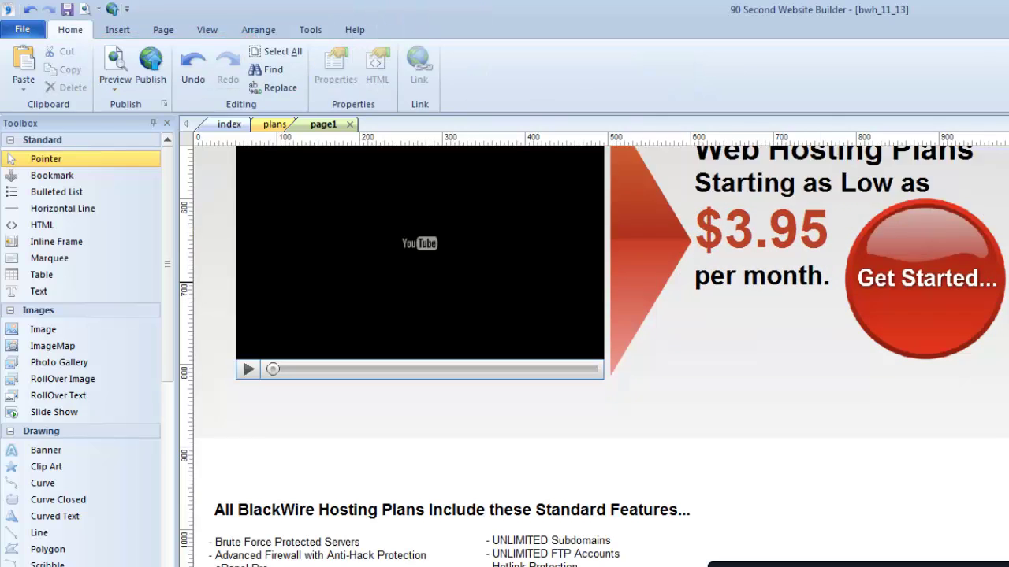
pyautogui.scroll(2, 591, 355)
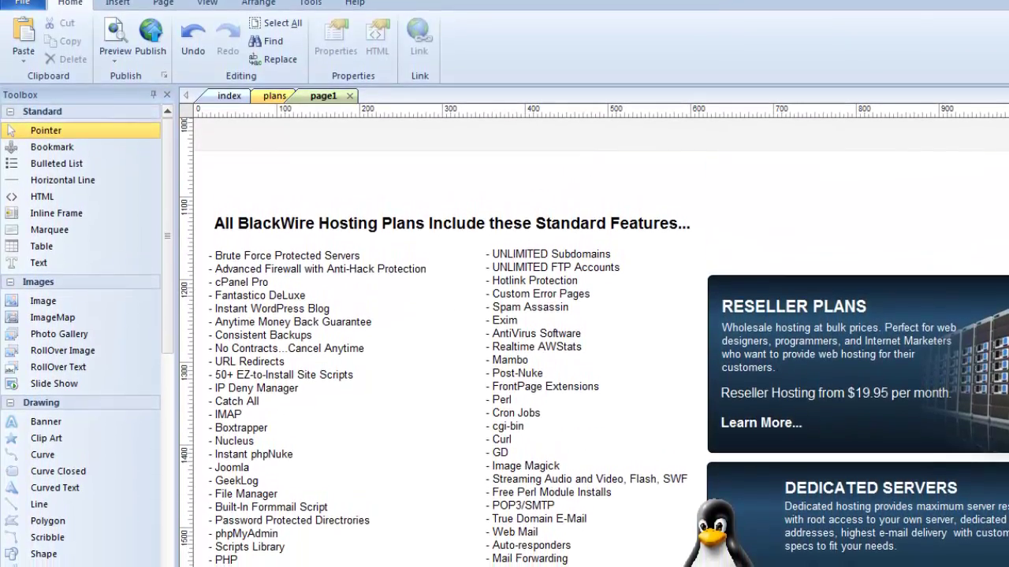
pyautogui.scroll(-2, 360, 185)
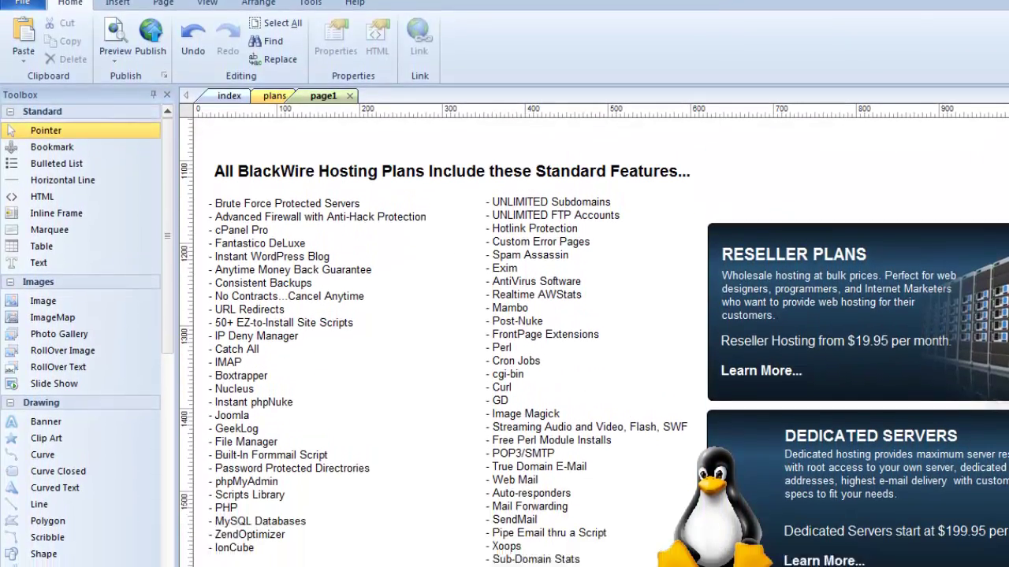
pyautogui.moveTo(380, 148)
pyautogui.mouseDown()
pyautogui.moveTo(396, 139)
pyautogui.moveTo(380, 145)
pyautogui.mouseUp()
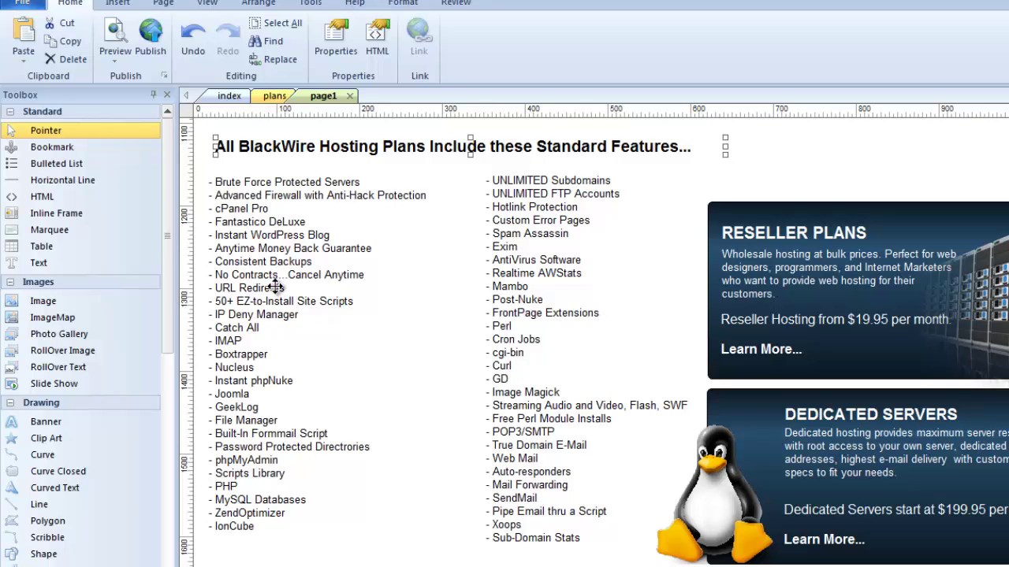
pyautogui.moveTo(270, 284); pyautogui.dragTo(276, 291)
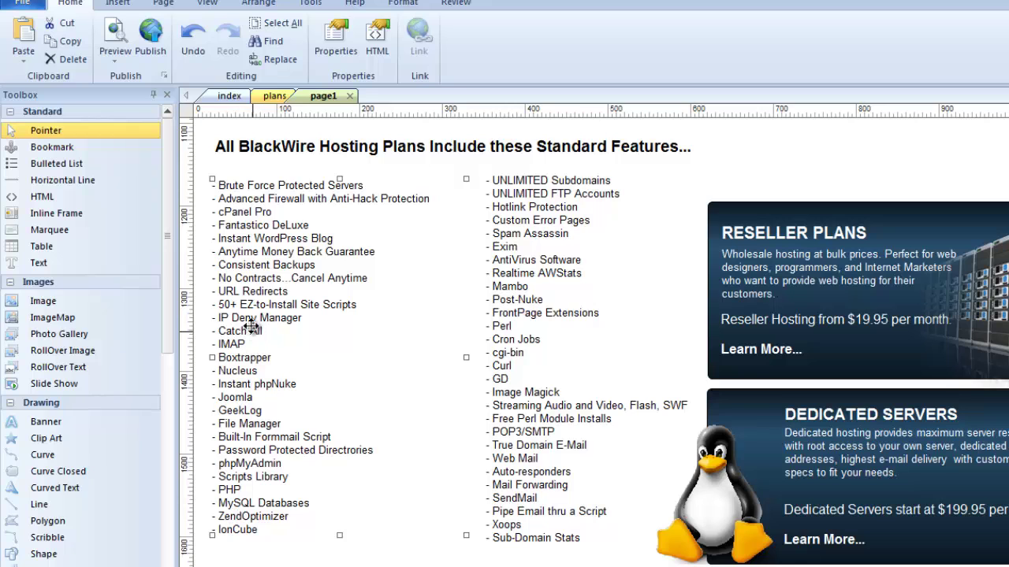
pyautogui.moveTo(250, 326); pyautogui.dragTo(248, 327)
pyautogui.moveTo(517, 288); pyautogui.dragTo(493, 267)
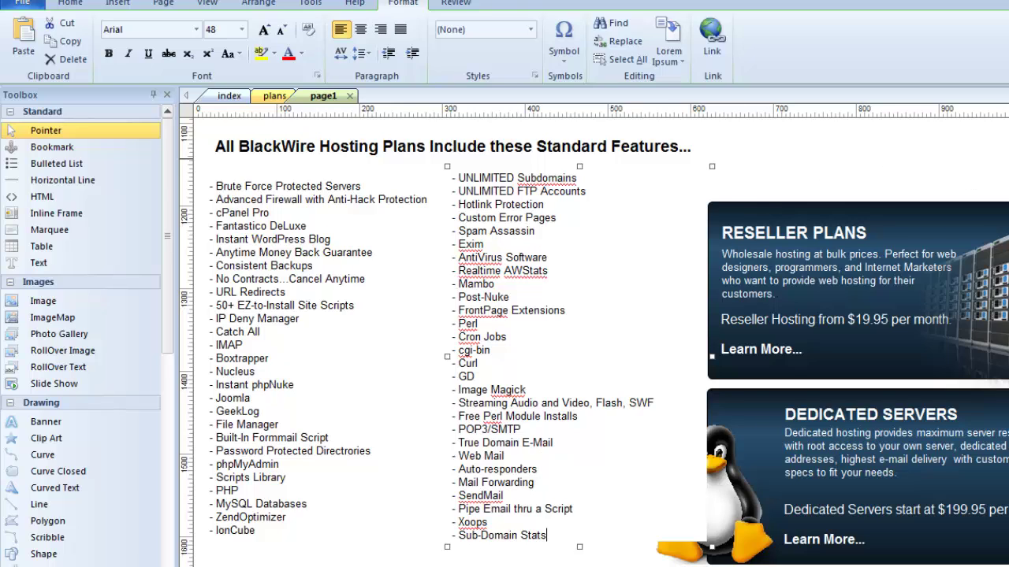
pyautogui.press('Escape')
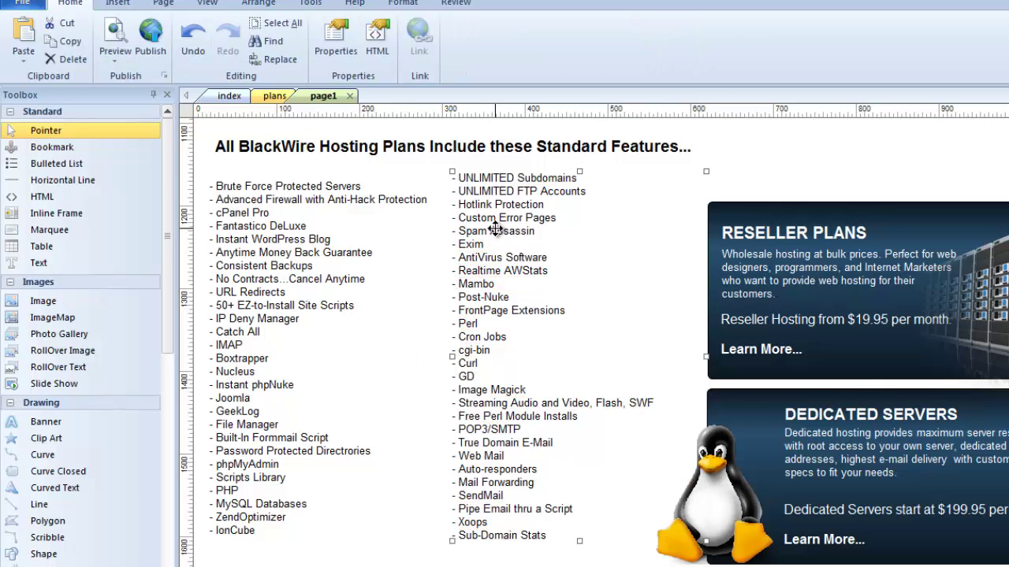
# - Spell-check the second feature list, changing "Subdomains" to "Sub domains" and adding "Exim" to the dictionary, and end the check at "AntiVirus"
pyautogui.doubleClick(504, 251)
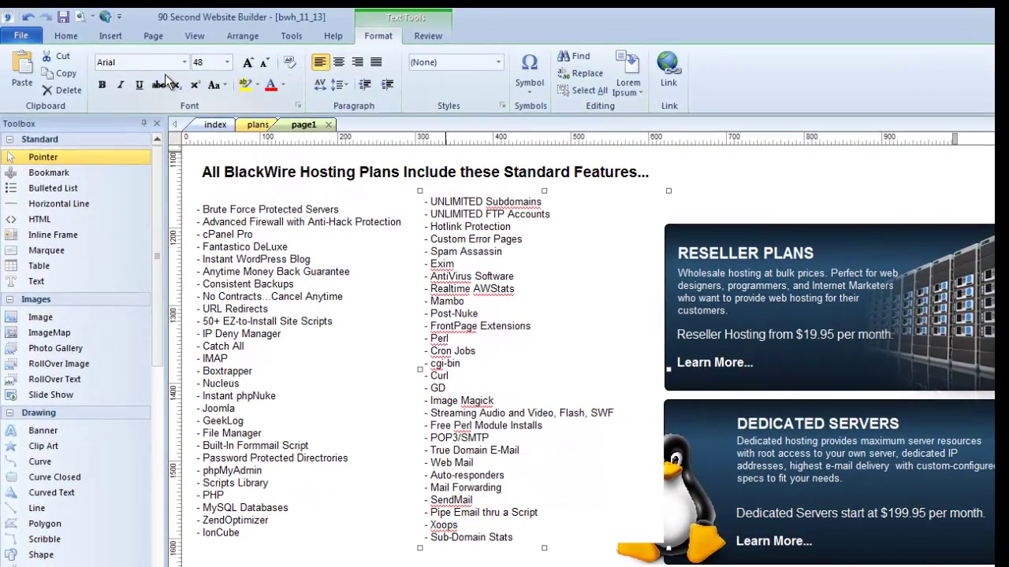
pyautogui.click(429, 36)
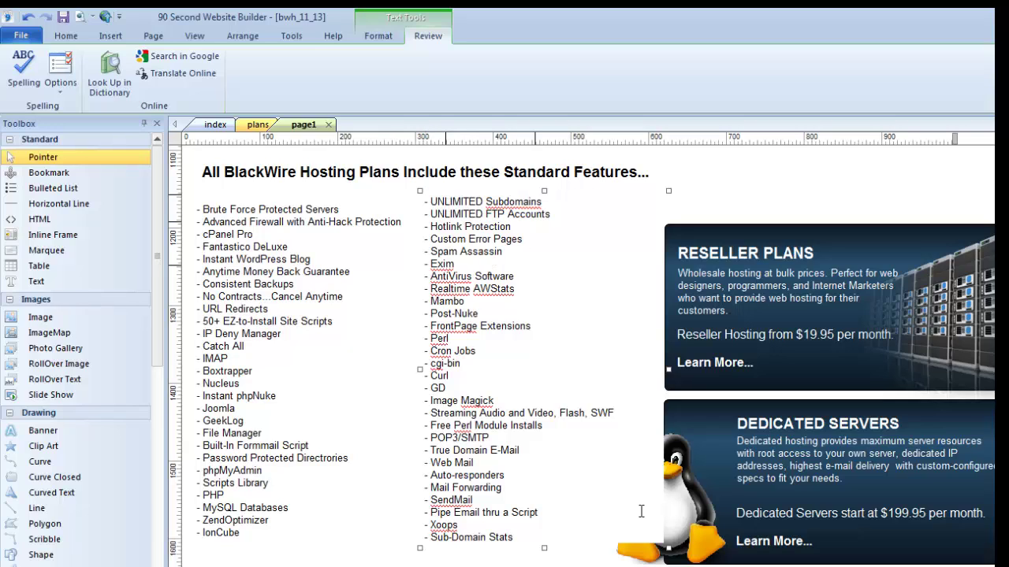
pyautogui.click(23, 69)
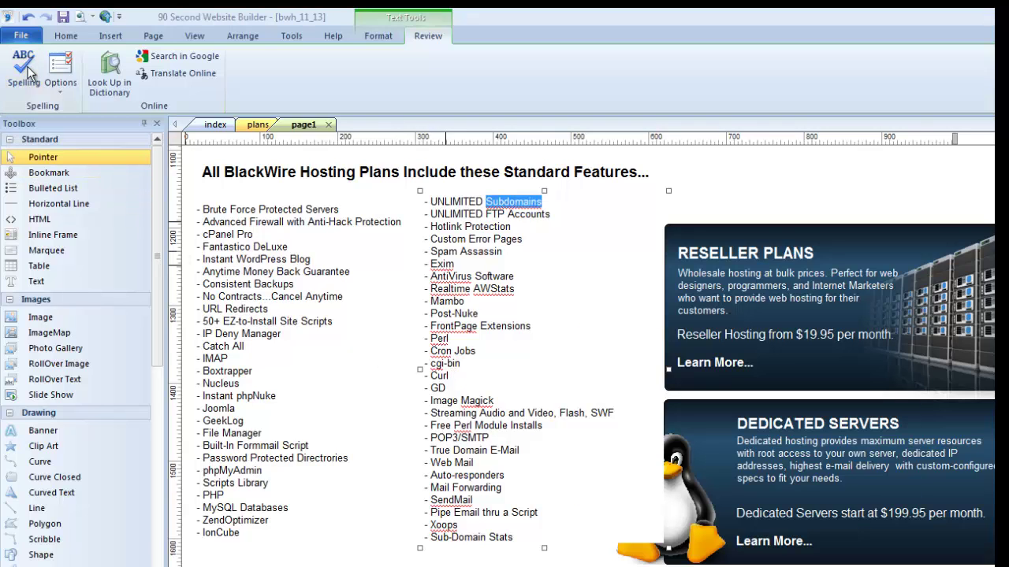
pyautogui.moveTo(669, 341); pyautogui.dragTo(685, 245)
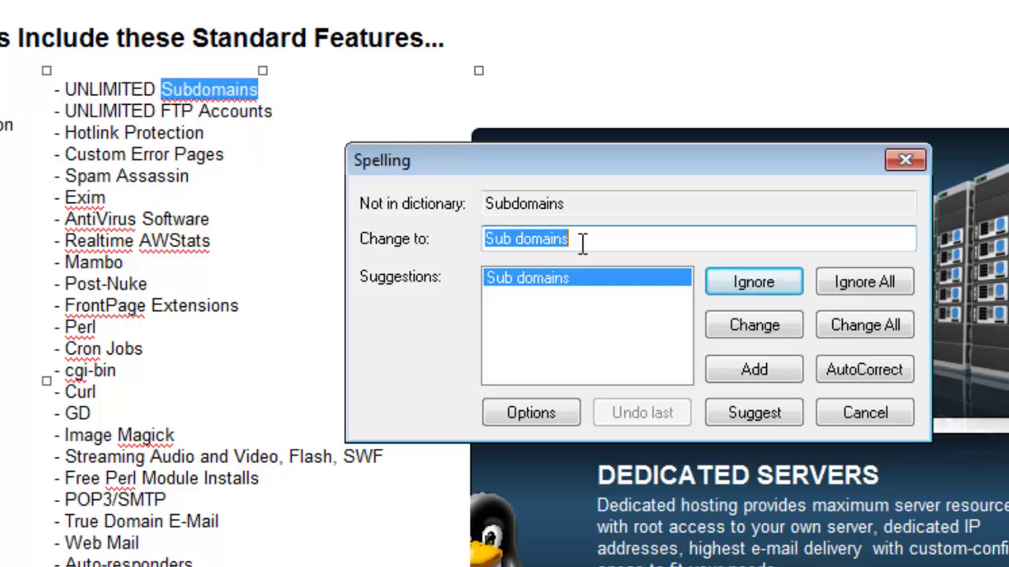
pyautogui.click(759, 325)
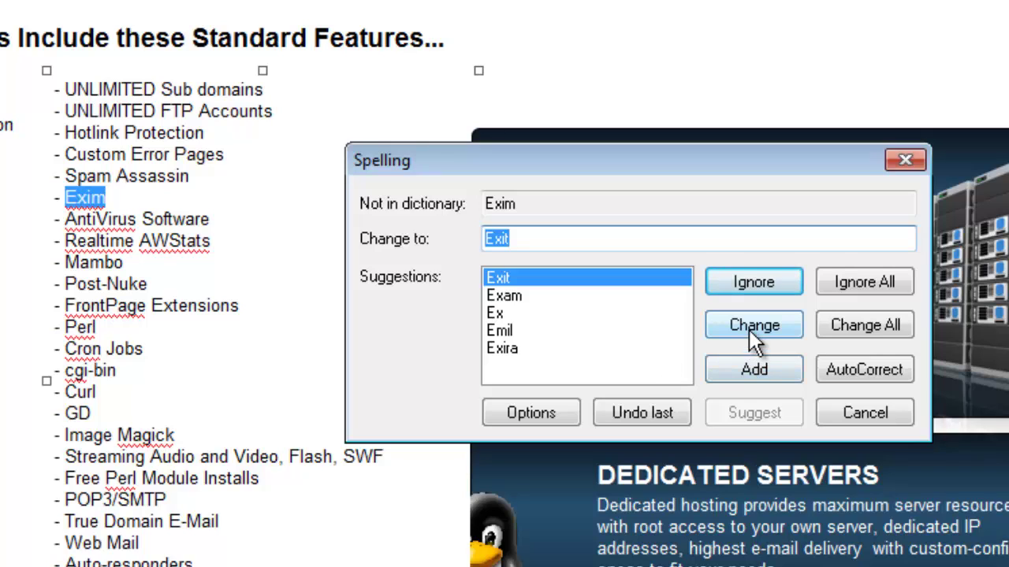
pyautogui.click(747, 369)
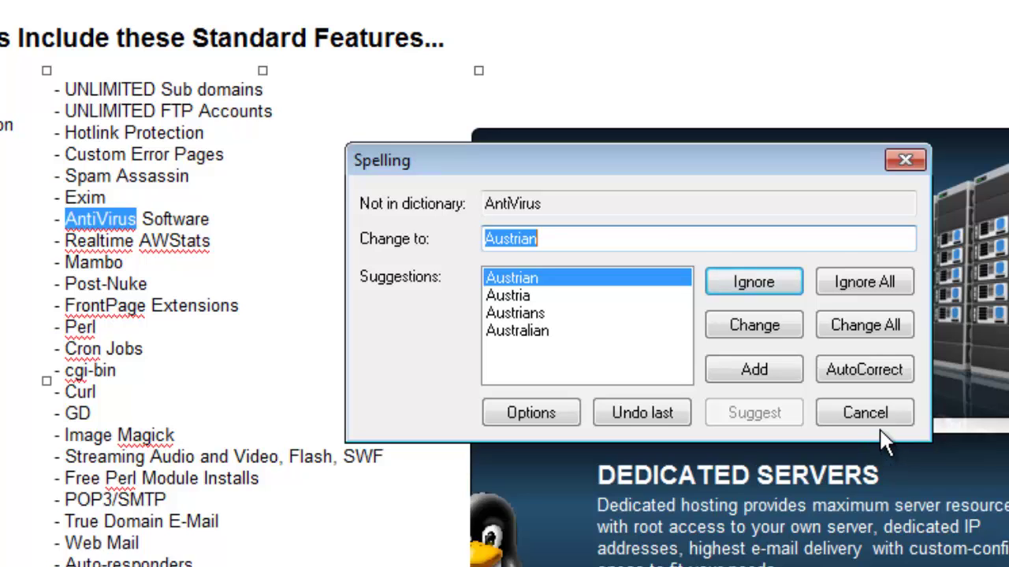
pyautogui.click(856, 415)
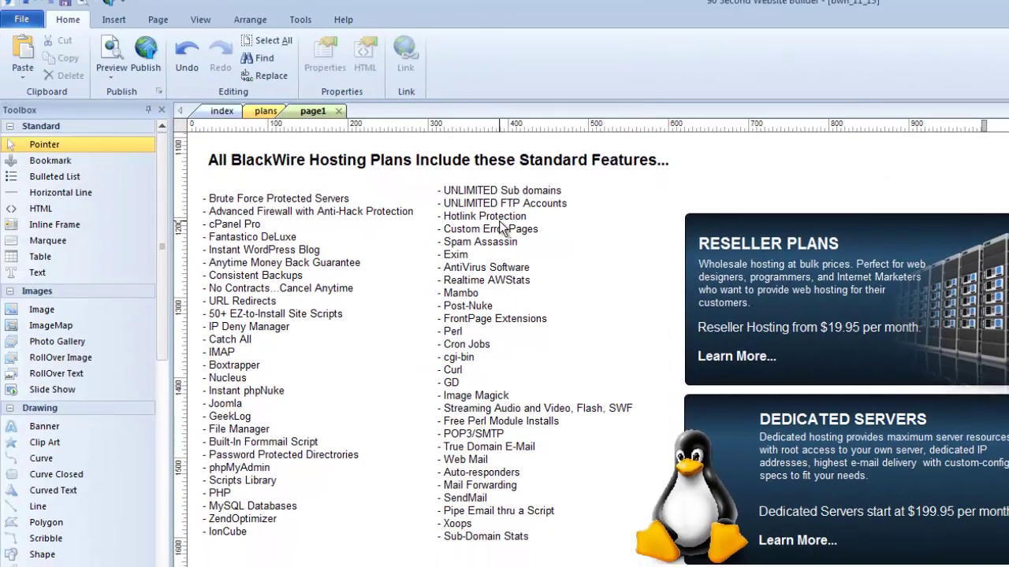
# - Reopen the second feature list for editing and examine its review and formatting options
pyautogui.click(497, 226)
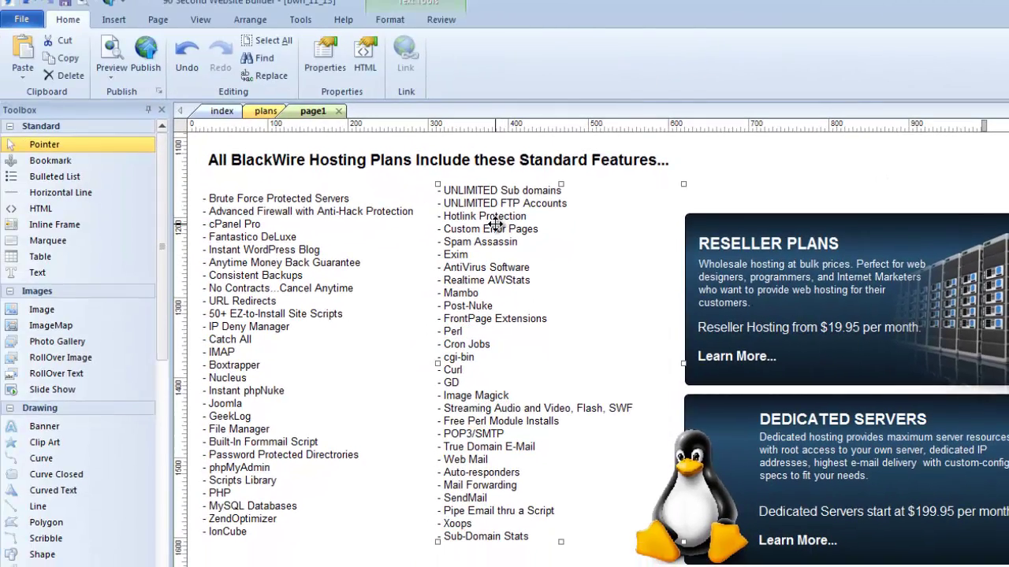
pyautogui.doubleClick(495, 224)
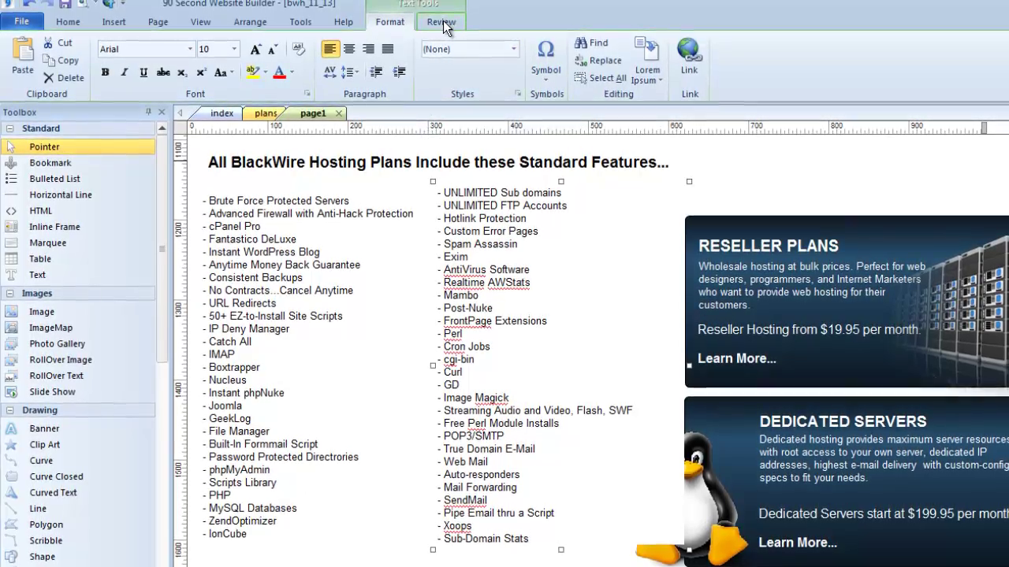
pyautogui.click(441, 21)
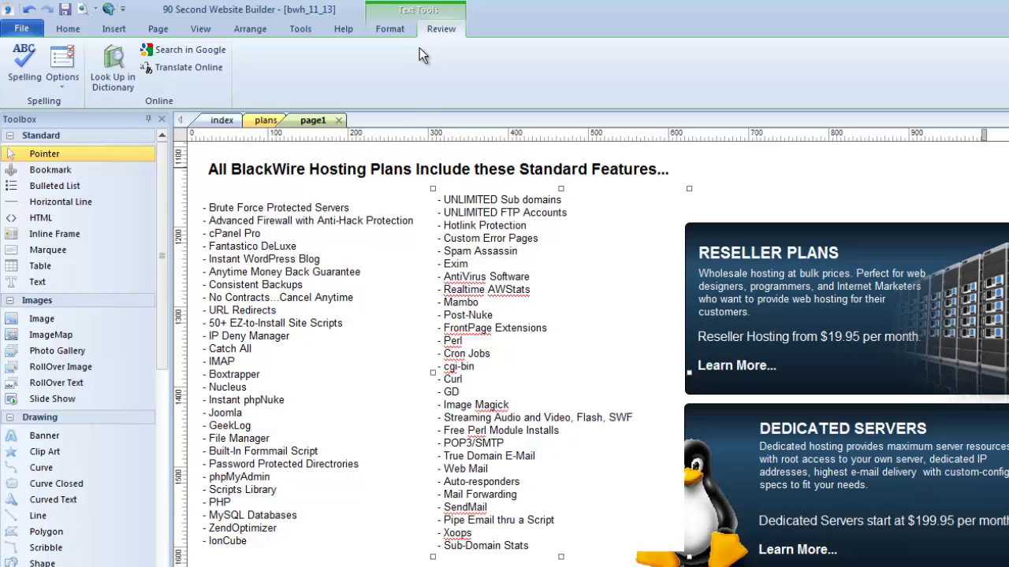
pyautogui.click(393, 30)
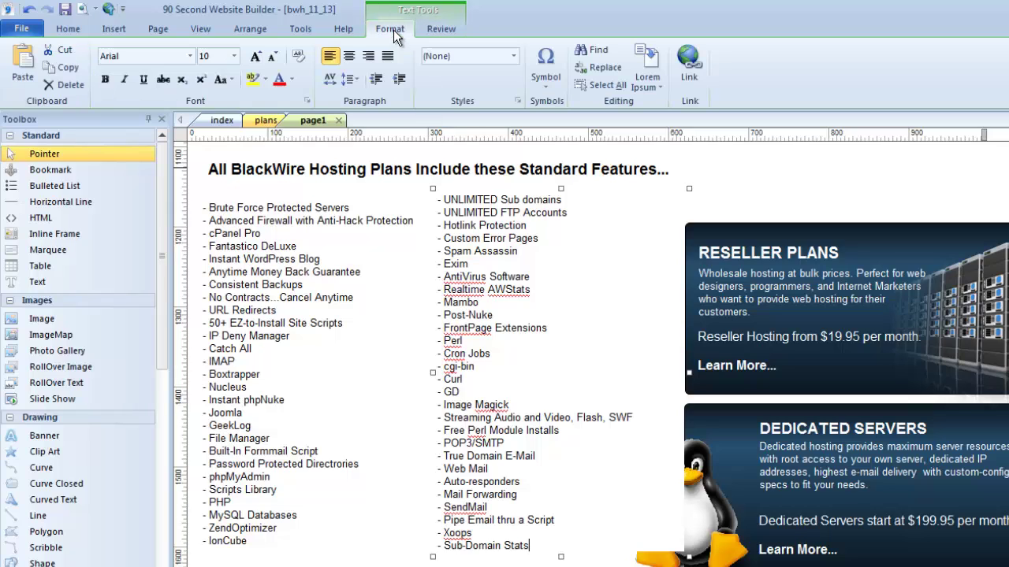
# - Nudge the "RESELLER PLANS" heading slightly upward, and examine the style properties of the dark layer behind it without changing them
pyautogui.click(770, 257)
pyautogui.moveTo(767, 253)
pyautogui.mouseDown()
pyautogui.moveTo(859, 249)
pyautogui.moveTo(770, 249)
pyautogui.mouseUp()
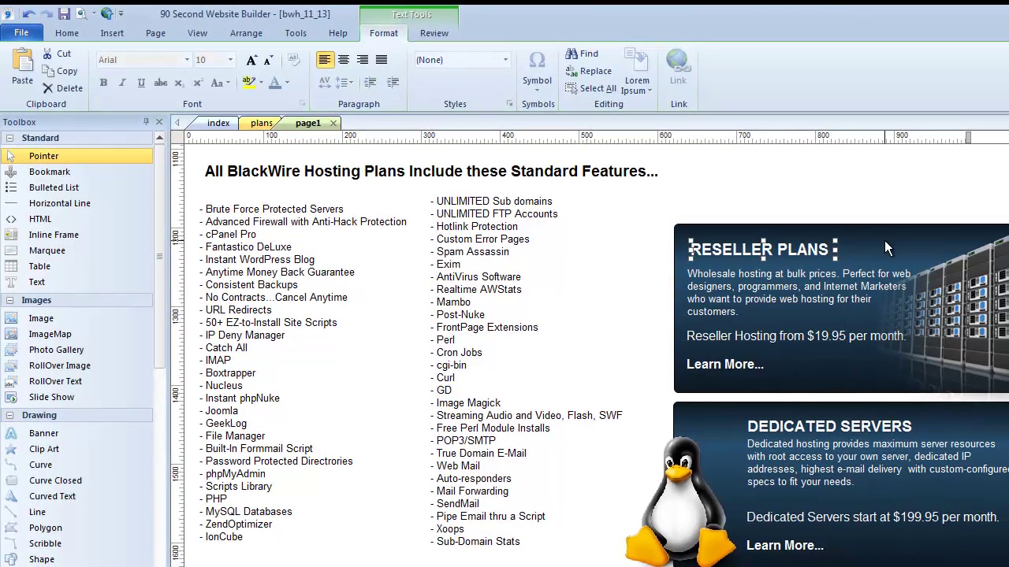
pyautogui.click(885, 249)
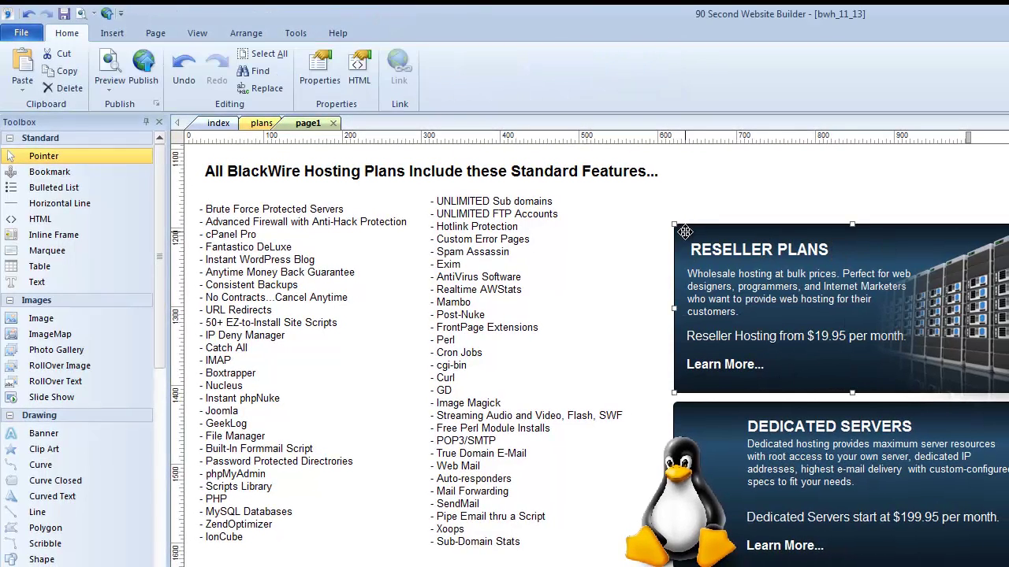
pyautogui.doubleClick(685, 230)
pyautogui.moveTo(684, 234); pyautogui.dragTo(698, 138)
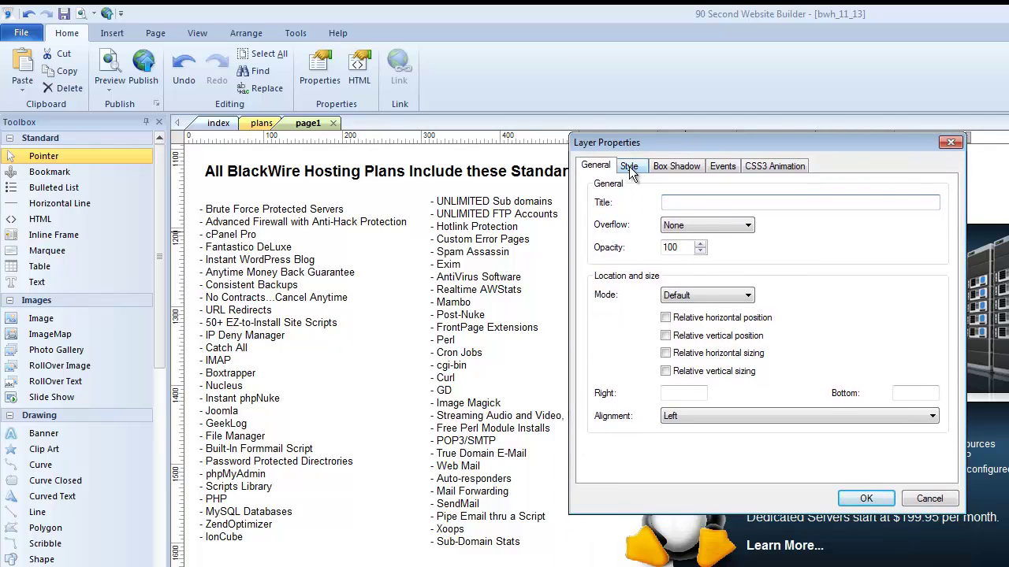
pyautogui.click(629, 166)
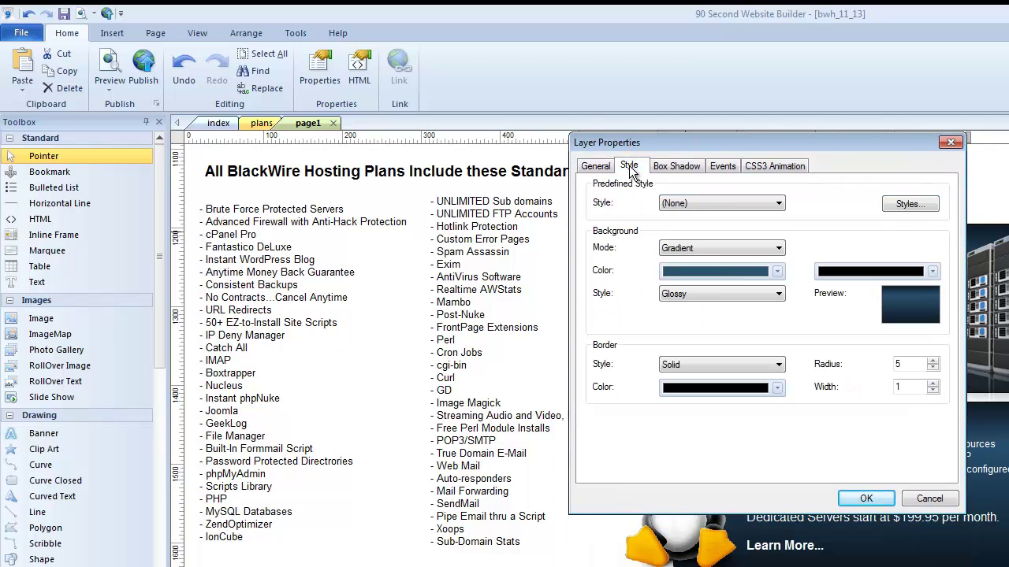
pyautogui.click(930, 499)
# - Select the whole "RESELLER PLANS" text to check its formatting without editing it, and nudge the heading box slightly
pyautogui.click(751, 253)
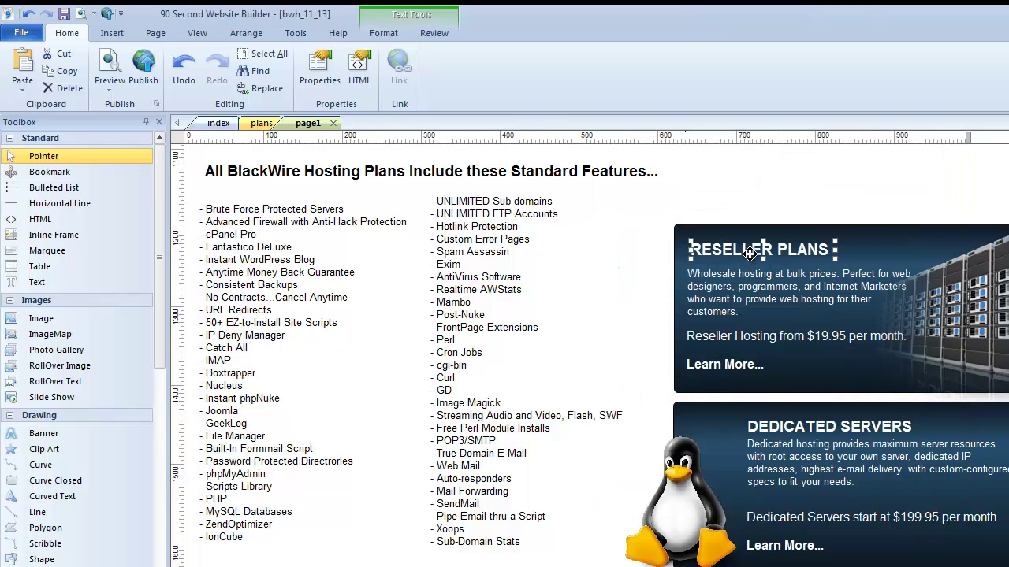
pyautogui.doubleClick(818, 246)
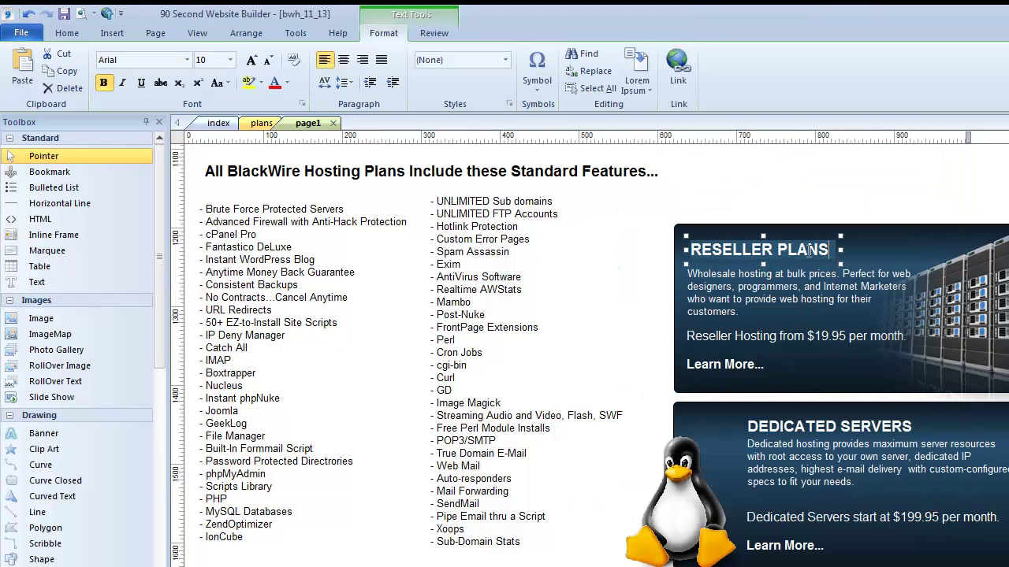
pyautogui.moveTo(810, 249); pyautogui.dragTo(692, 252)
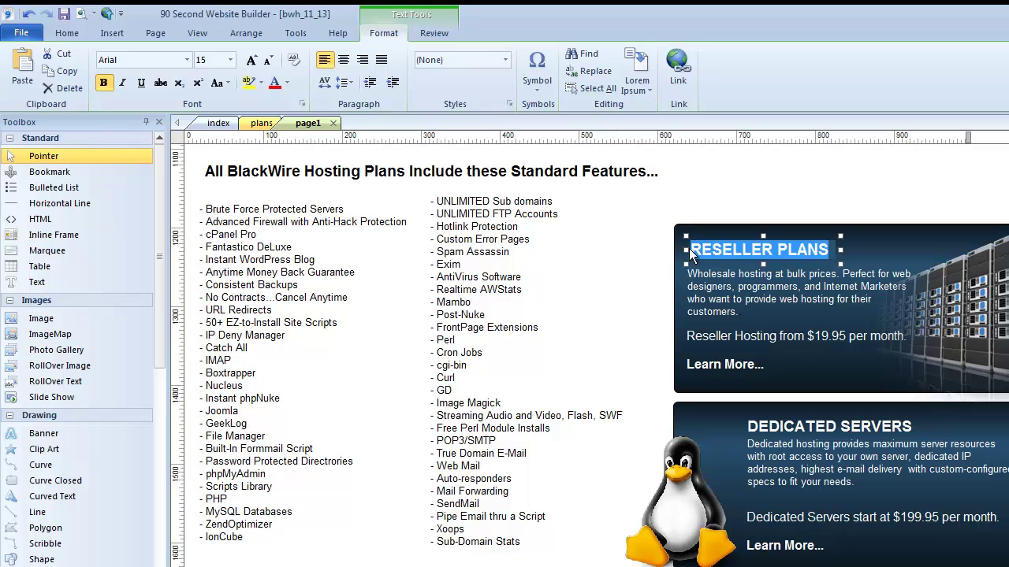
pyautogui.click(879, 249)
pyautogui.click(736, 244)
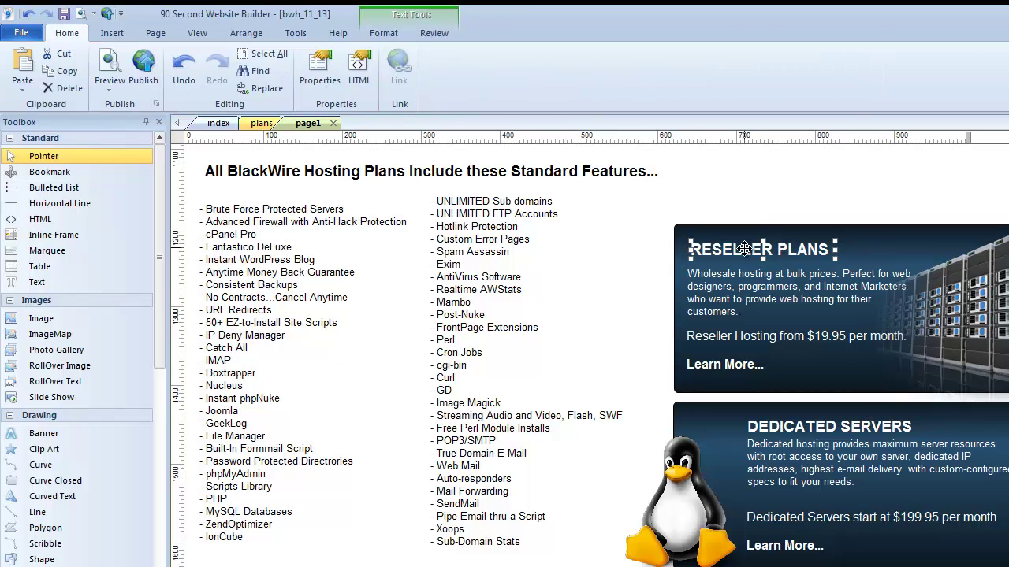
pyautogui.moveTo(736, 244)
pyautogui.mouseDown()
pyautogui.moveTo(747, 211)
pyautogui.moveTo(743, 249)
pyautogui.mouseUp()
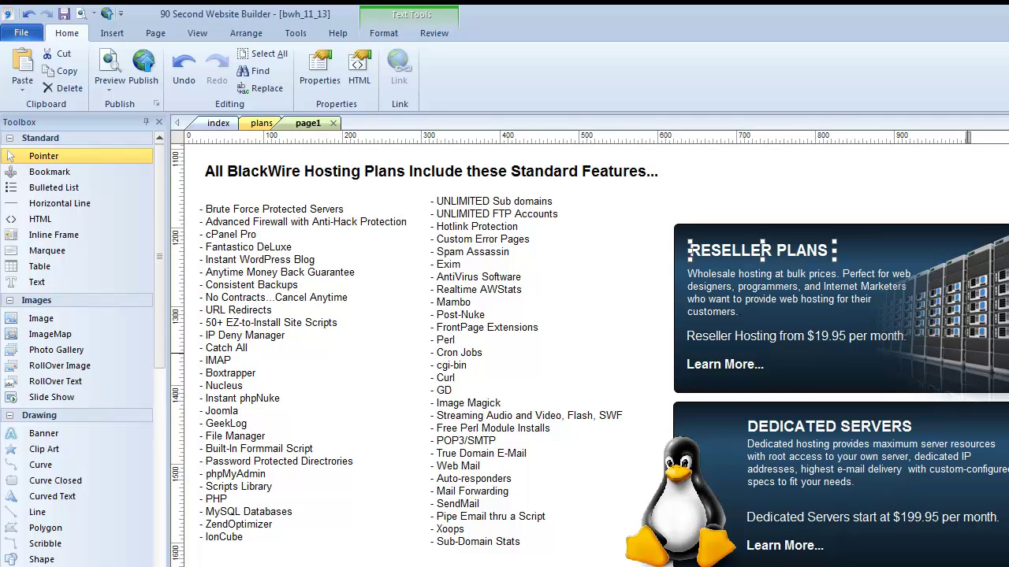
# - Move the "Wholesale hosting at bulk prices" paragraph out of the dark reseller layer onto the white area above, and set its font colour to black
pyautogui.scroll(-3, 589, 355)
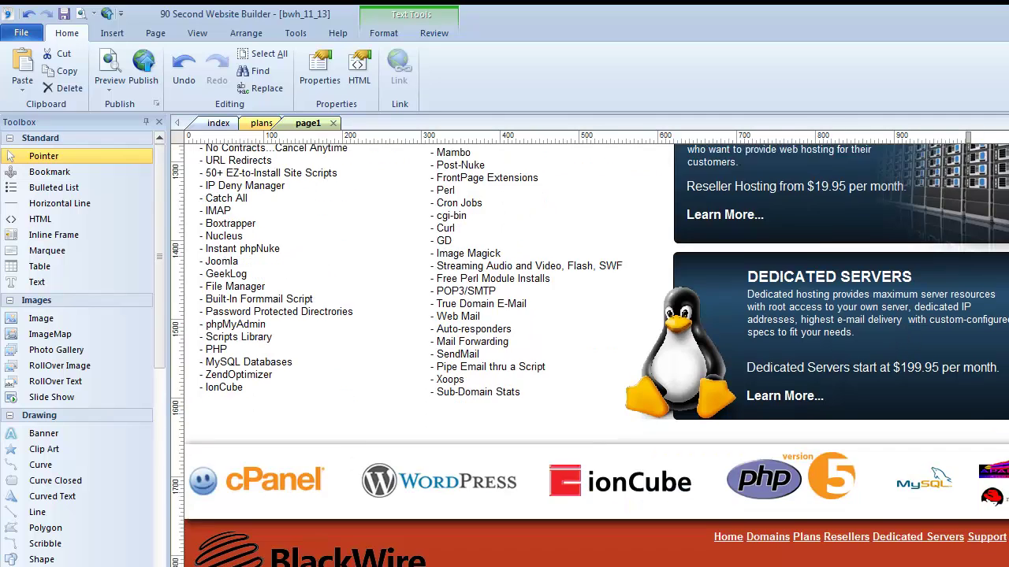
pyautogui.scroll(4, 589, 354)
pyautogui.scroll(15, 590, 355)
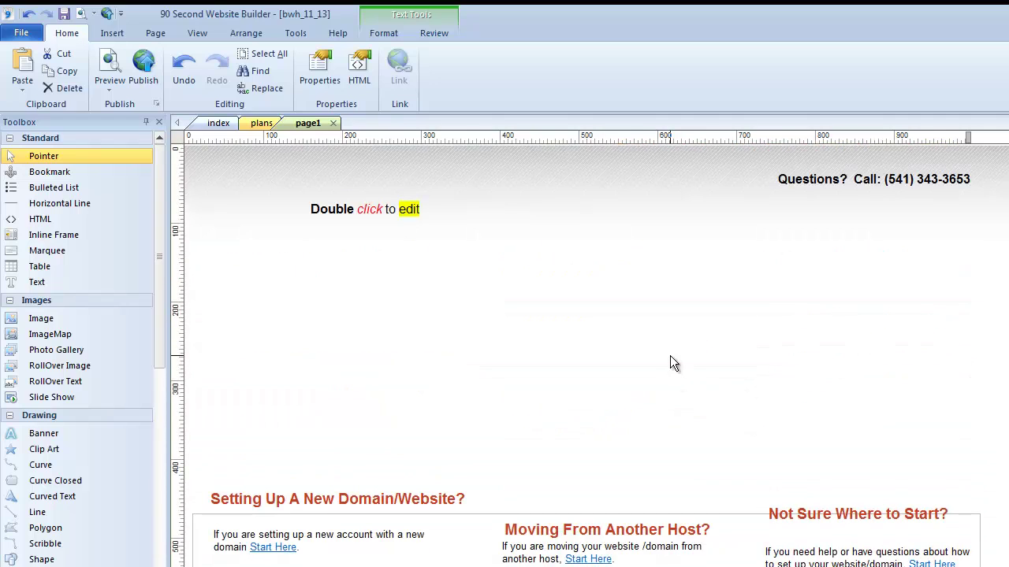
pyautogui.scroll(-7, 445, 37)
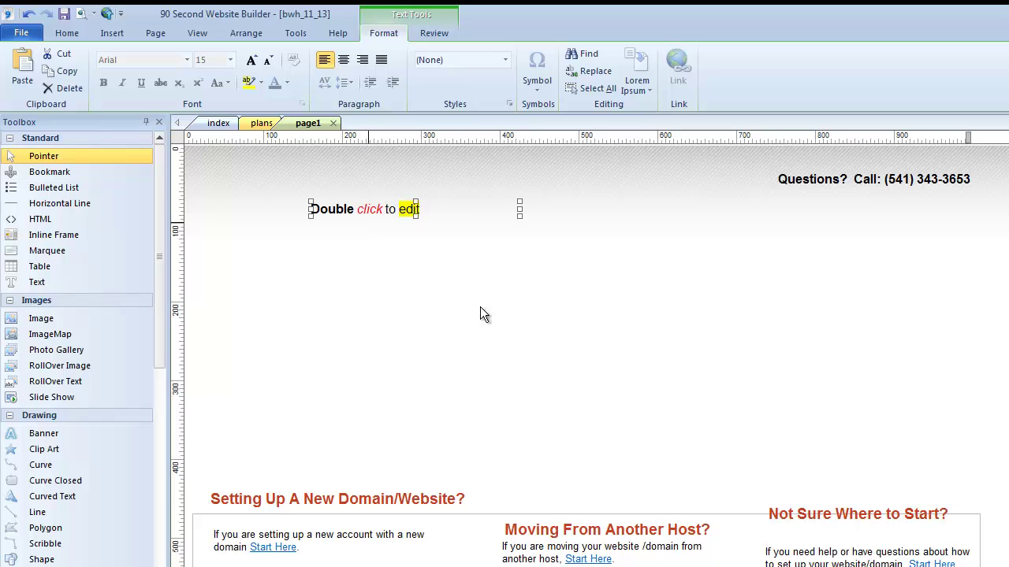
pyautogui.scroll(-15, 587, 316)
pyautogui.scroll(10, 586, 312)
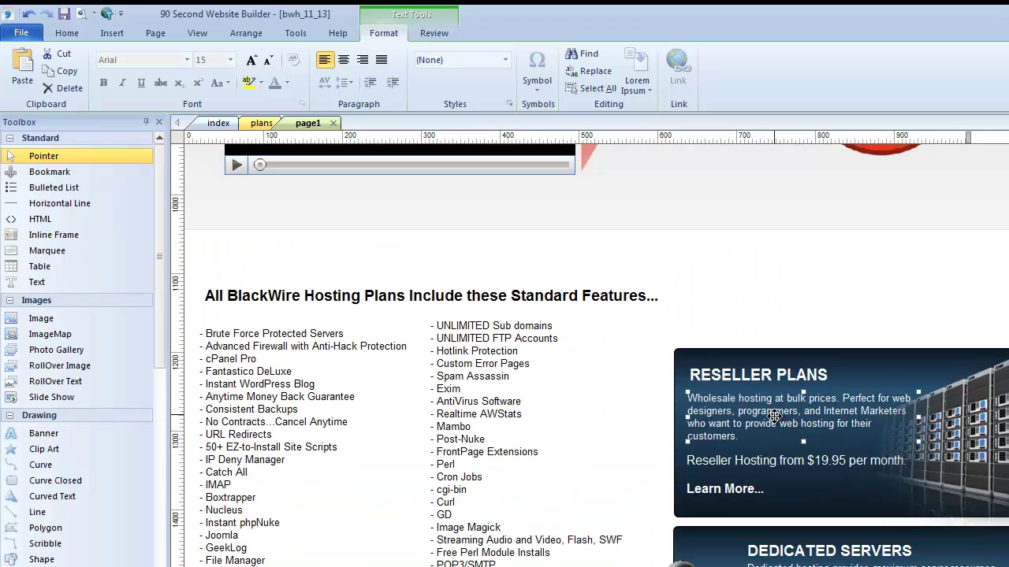
pyautogui.moveTo(775, 414); pyautogui.dragTo(674, 253)
pyautogui.click(789, 301)
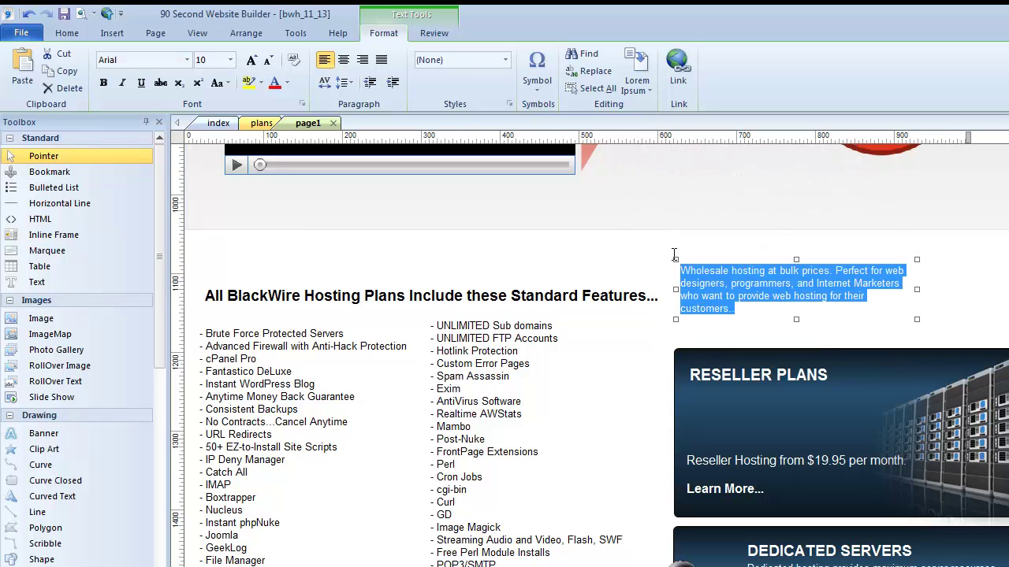
pyautogui.click(287, 83)
pyautogui.click(276, 118)
pyautogui.click(975, 286)
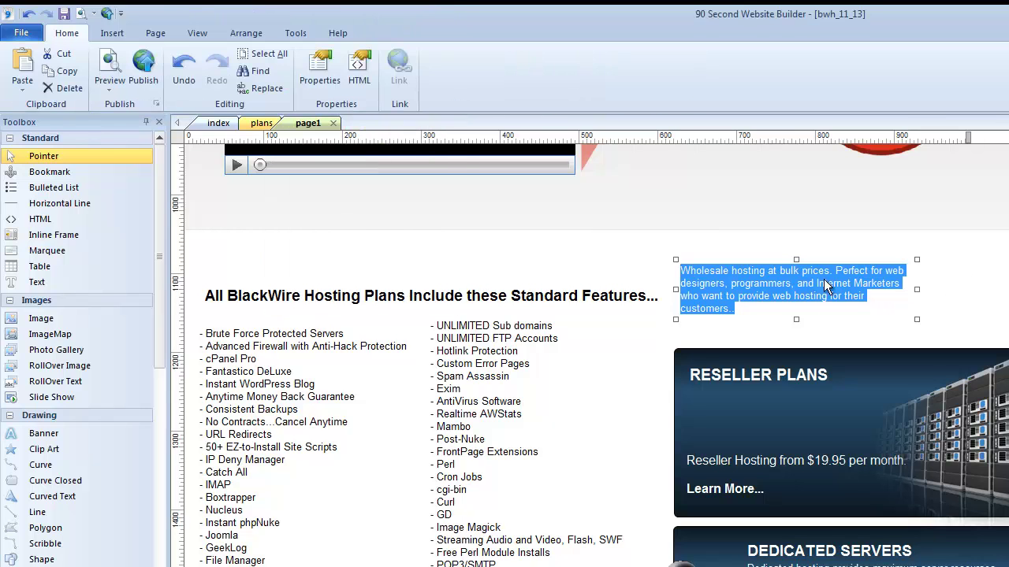
# - Move the wholesale hosting paragraph up to the empty area just below the "Double click to edit" text at the top of the page
pyautogui.moveTo(780, 290); pyautogui.dragTo(770, 207)
pyautogui.scroll(5, 855, 285)
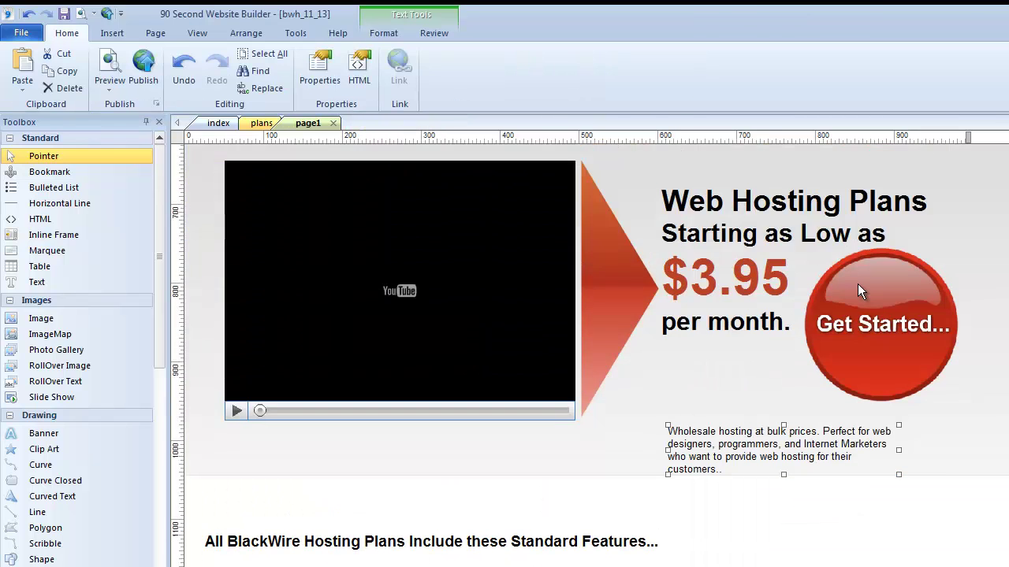
pyautogui.moveTo(729, 565); pyautogui.dragTo(473, 256)
pyautogui.scroll(5, 726, 221)
pyautogui.click(374, 238)
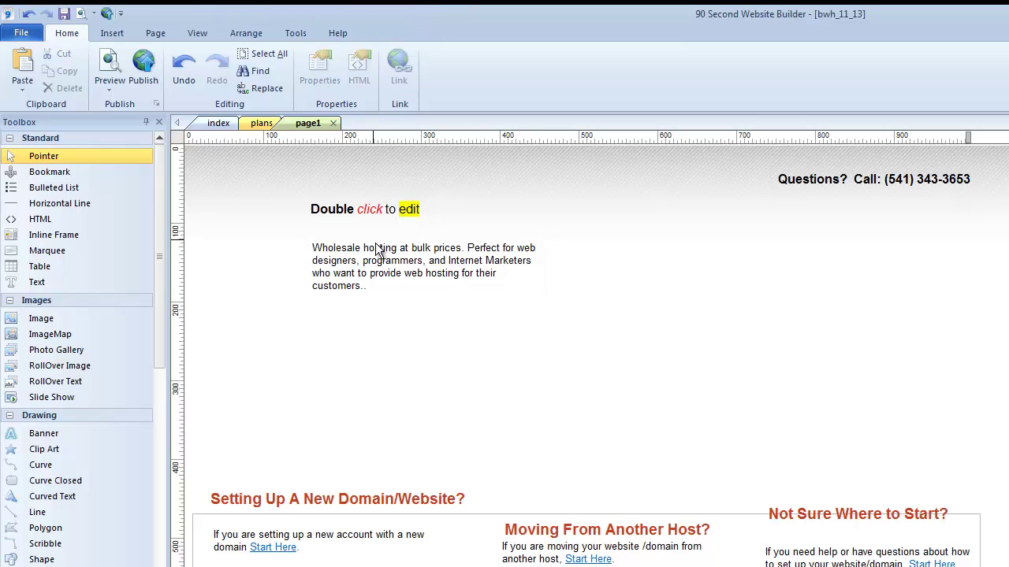
# - Try centre, right and justified alignment on the wholesale hosting paragraph, and return it to left alignment
pyautogui.doubleClick(392, 269)
pyautogui.moveTo(383, 289); pyautogui.dragTo(315, 243)
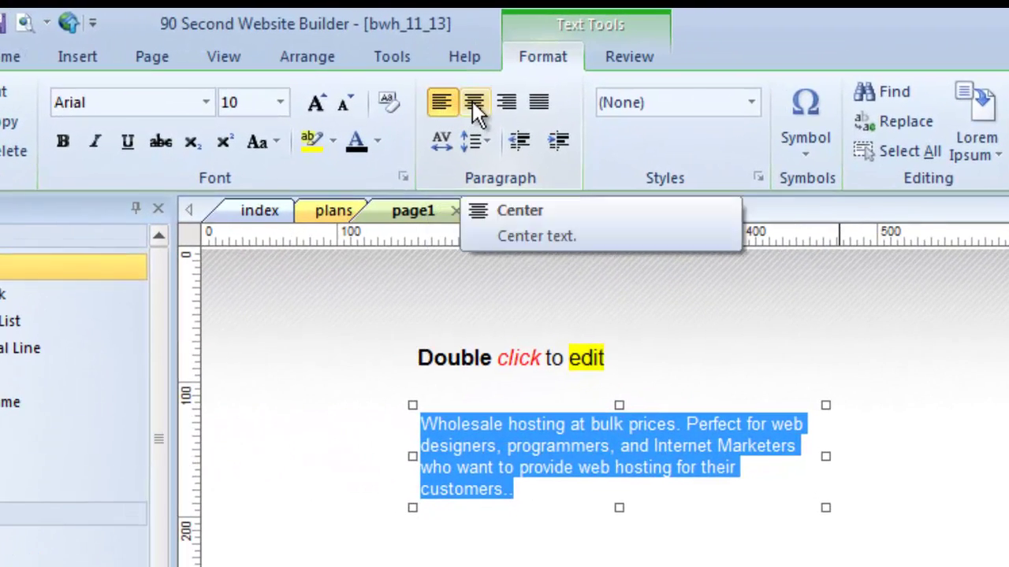
pyautogui.click(473, 102)
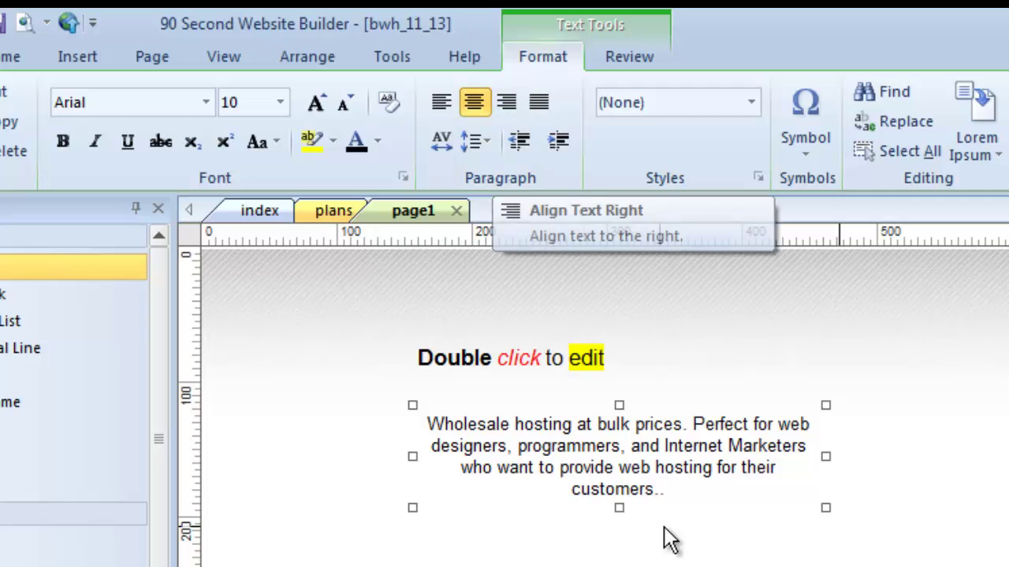
pyautogui.moveTo(668, 490); pyautogui.dragTo(424, 411)
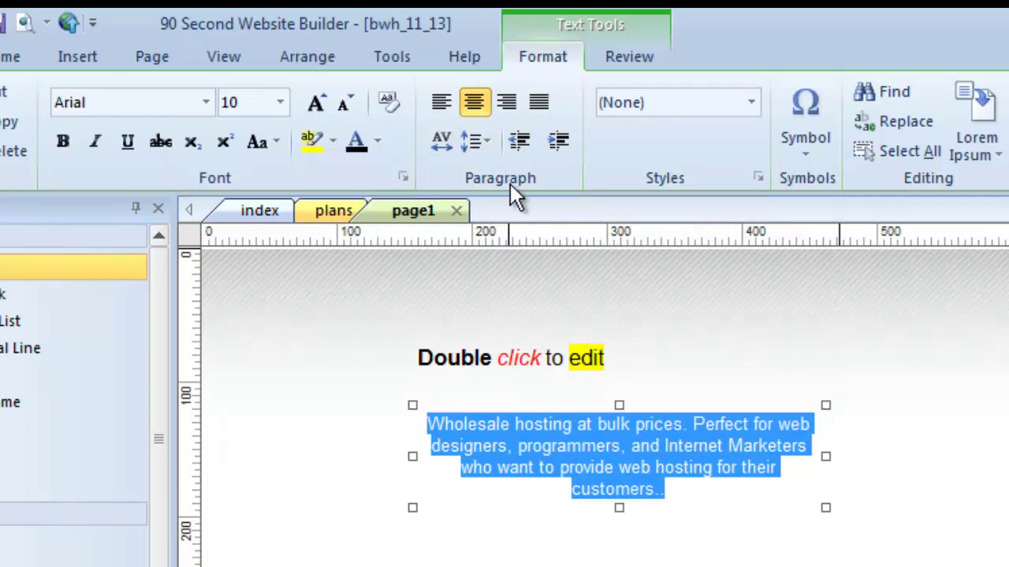
pyautogui.click(508, 98)
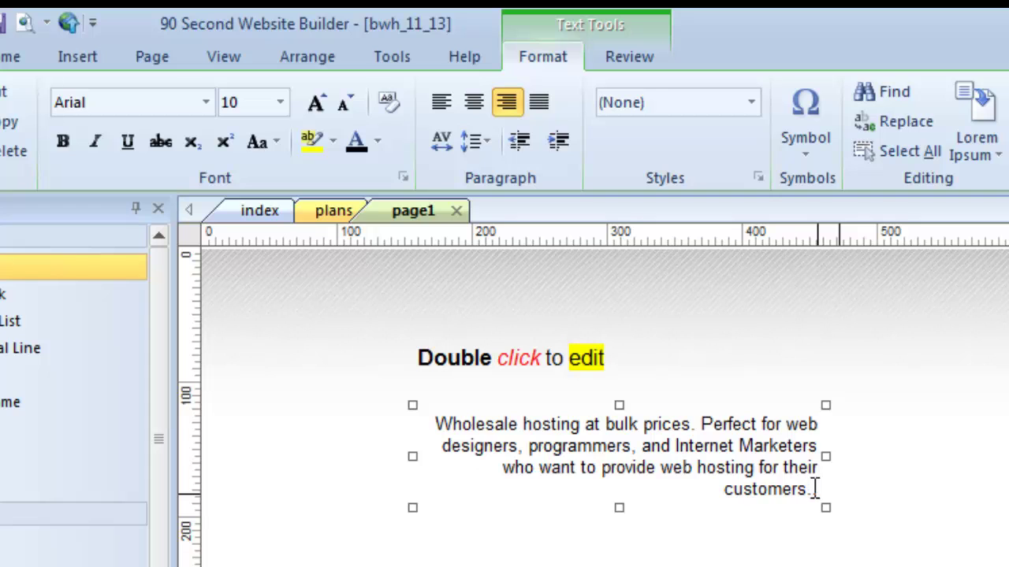
pyautogui.moveTo(814, 488); pyautogui.dragTo(432, 424)
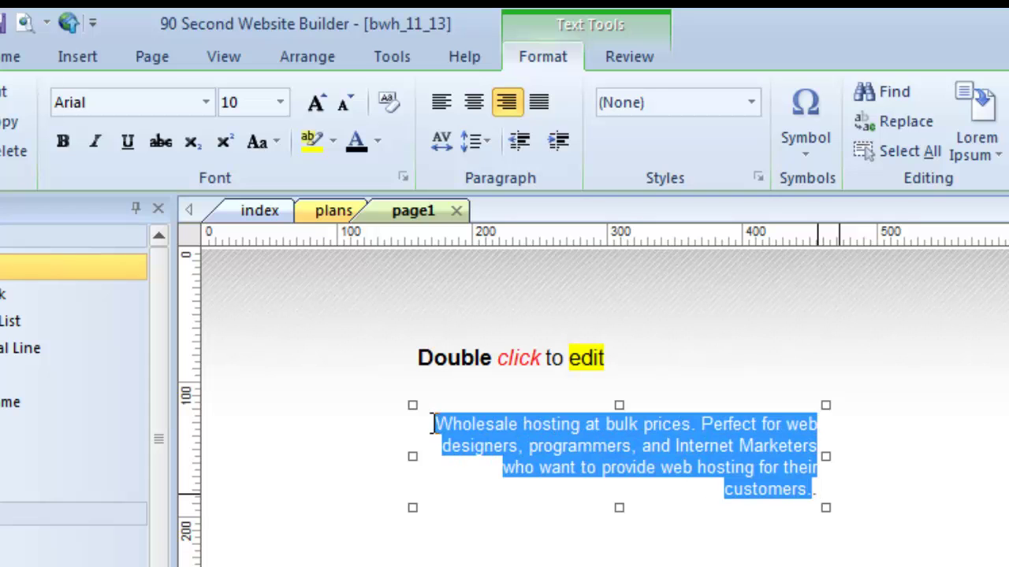
pyautogui.click(539, 102)
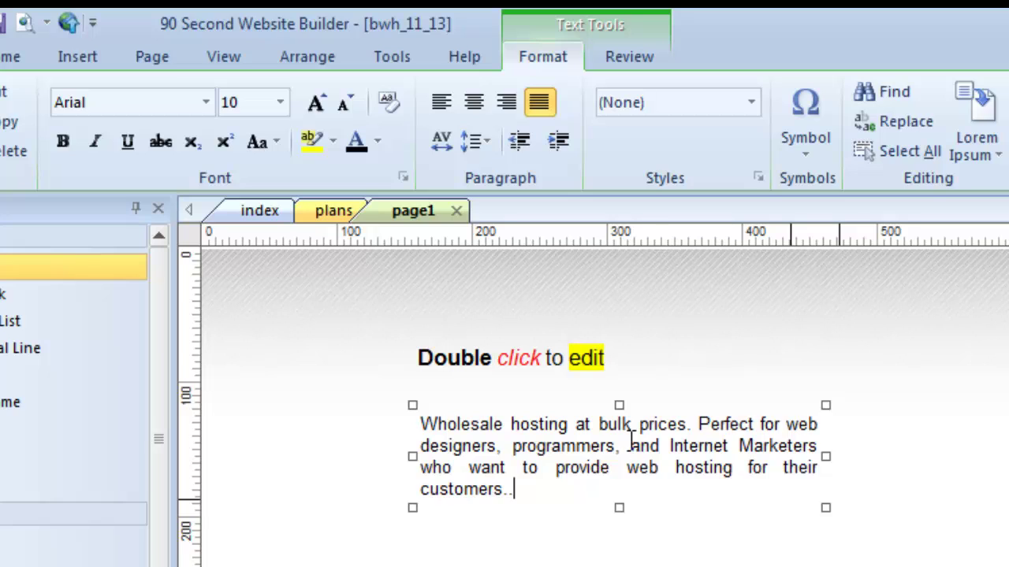
pyautogui.hotkey('ctrl', 'l')
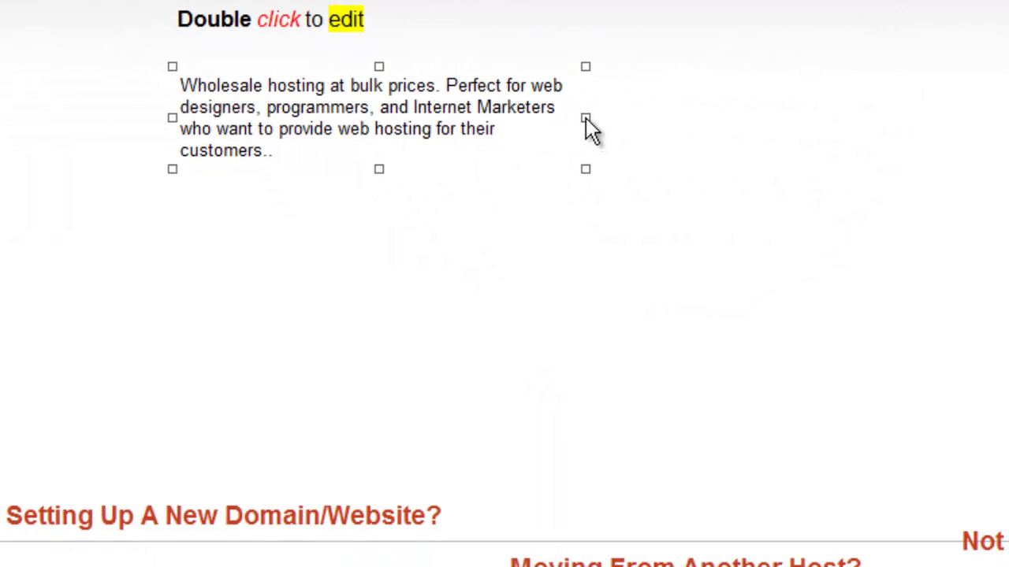
# - Widen the wholesale hosting text box slightly so its text wraps onto three lines
pyautogui.click(563, 262)
pyautogui.click(397, 111)
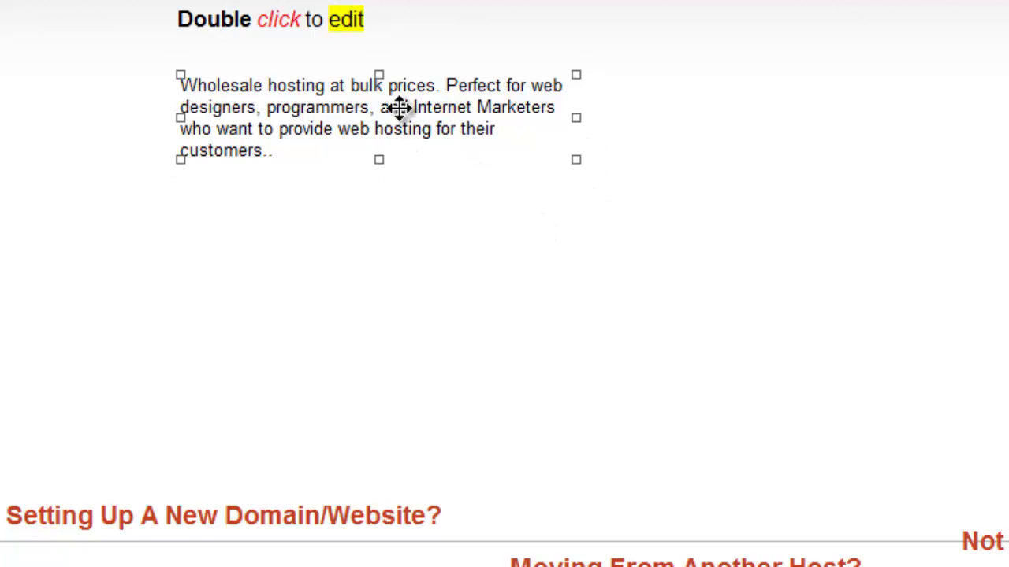
pyautogui.moveTo(574, 118); pyautogui.dragTo(619, 166)
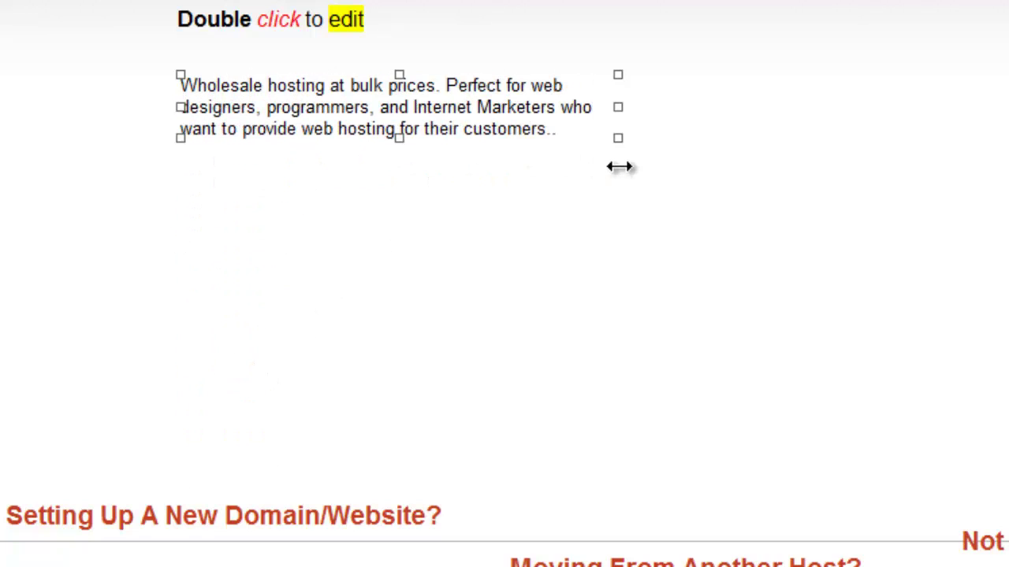
# - Select the wholesale hosting text and examine the full symbol set in Bookman Old Style, closing it without inserting a symbol
pyautogui.doubleClick(570, 129)
pyautogui.moveTo(570, 128); pyautogui.dragTo(180, 71)
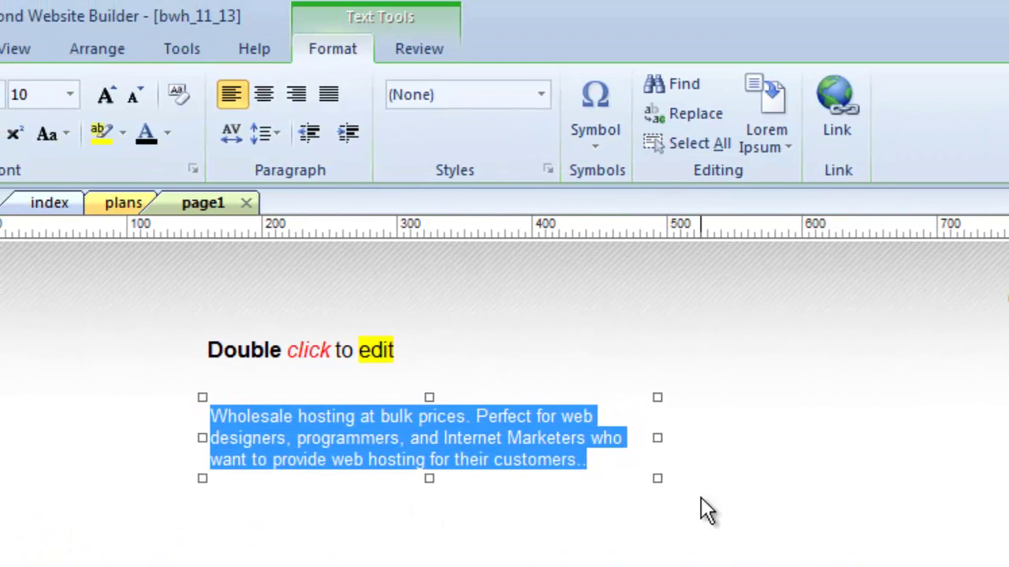
pyautogui.click(594, 150)
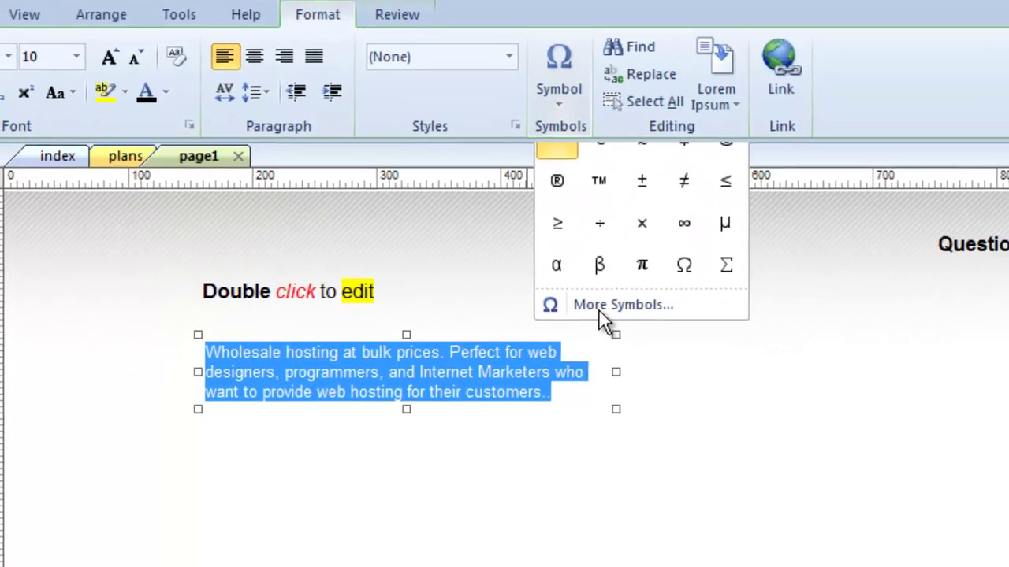
pyautogui.click(603, 315)
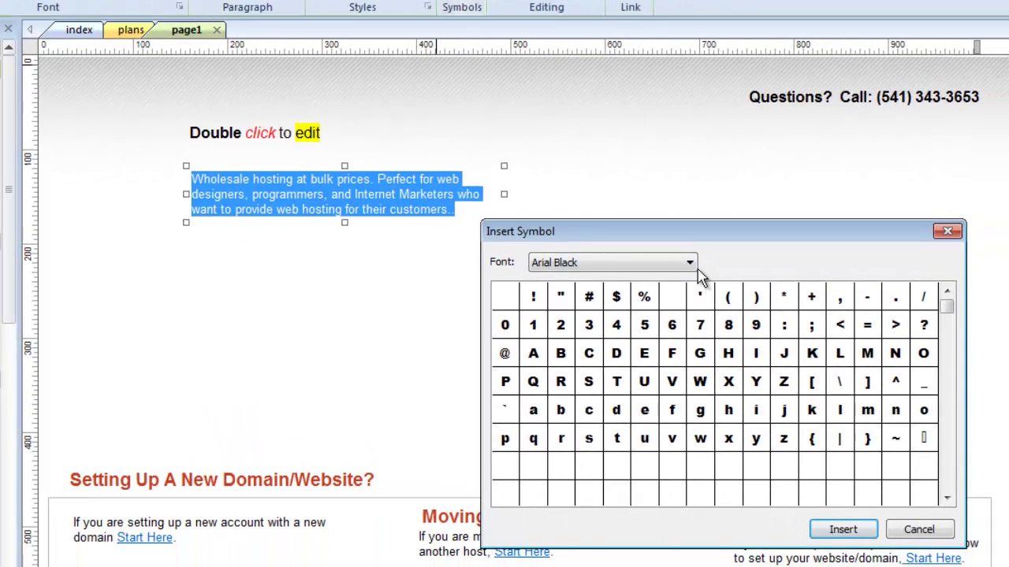
pyautogui.click(689, 263)
pyautogui.click(654, 302)
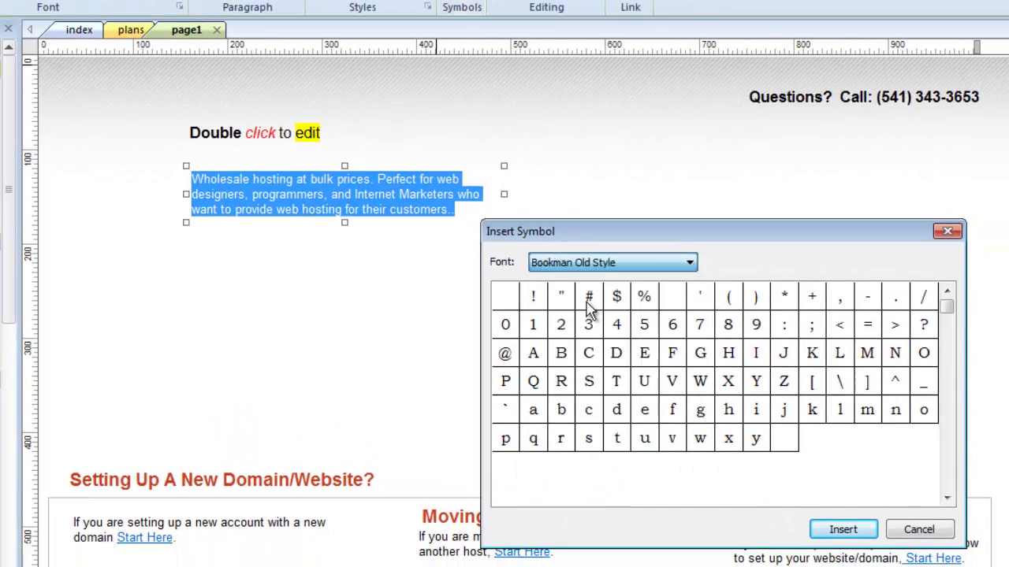
pyautogui.click(919, 530)
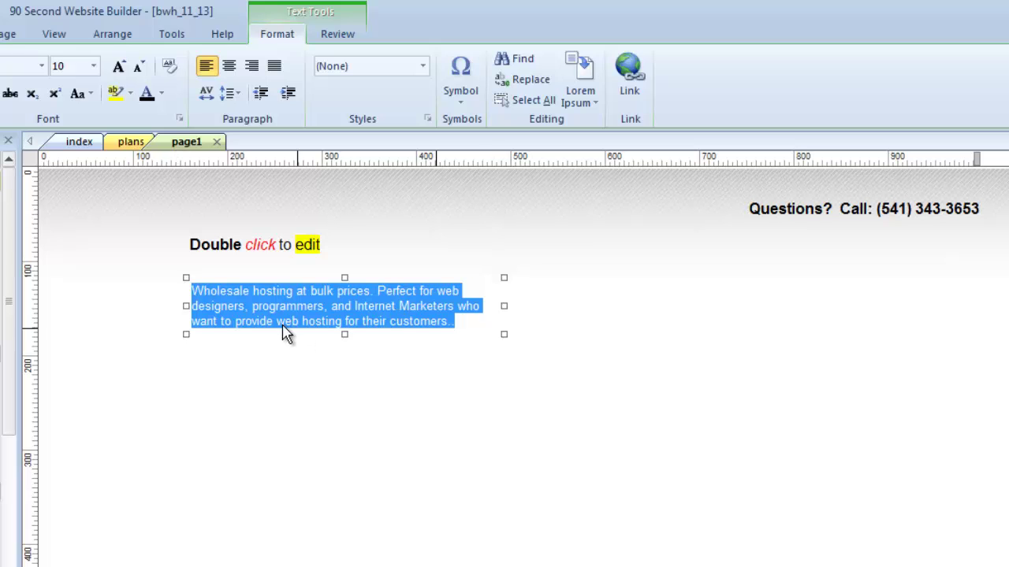
# - Replace the selected wholesale hosting text with four paragraphs of Lorem Ipsum
pyautogui.click(595, 103)
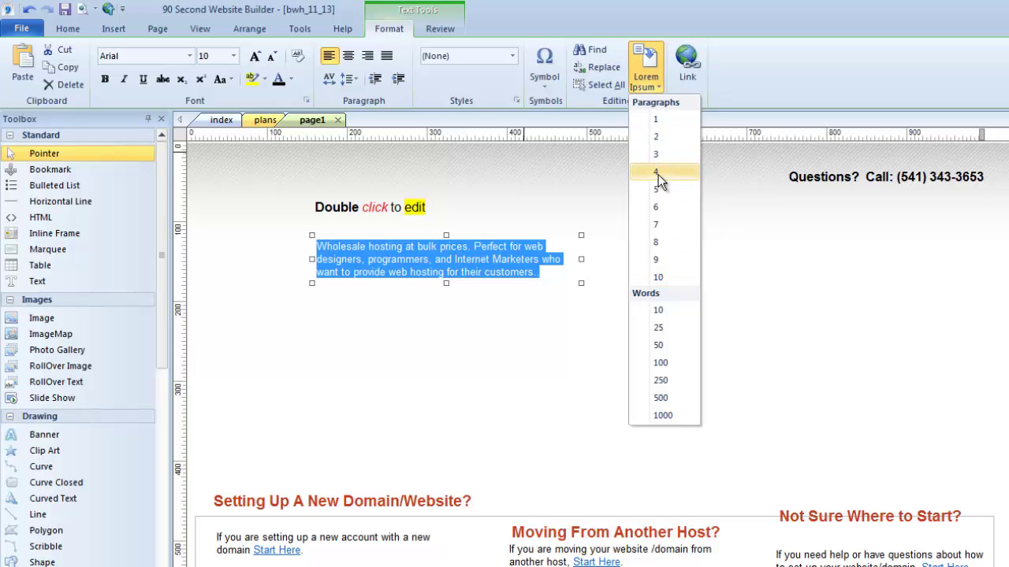
pyautogui.click(658, 173)
pyautogui.moveTo(451, 335); pyautogui.dragTo(458, 325)
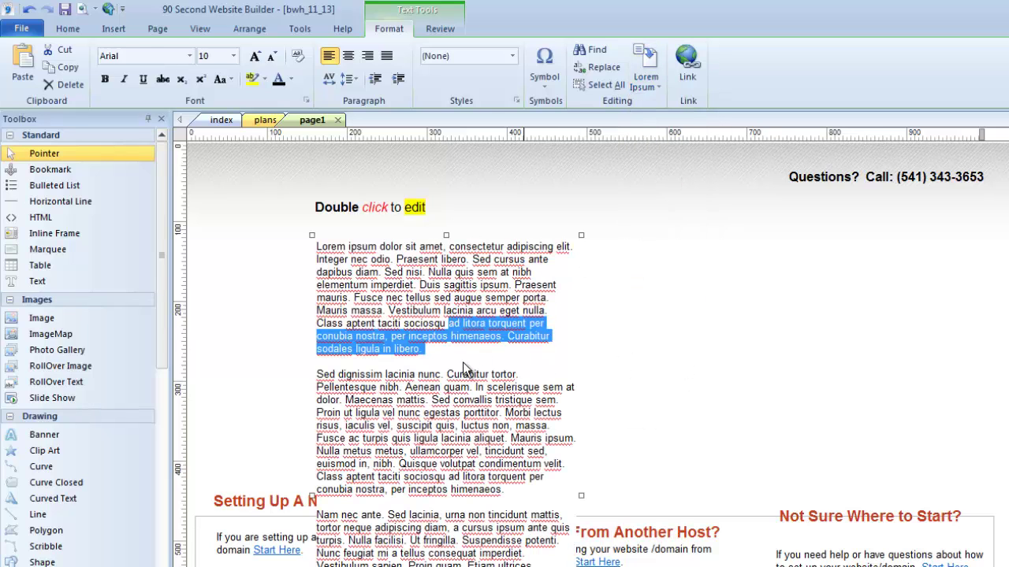
pyautogui.click(670, 343)
# - Widen the Lorem Ipsum box to about 765 pixels and position it between "Double click to edit" and the "Setting Up A New Domain/Website?" heading
pyautogui.moveTo(403, 299); pyautogui.dragTo(484, 259)
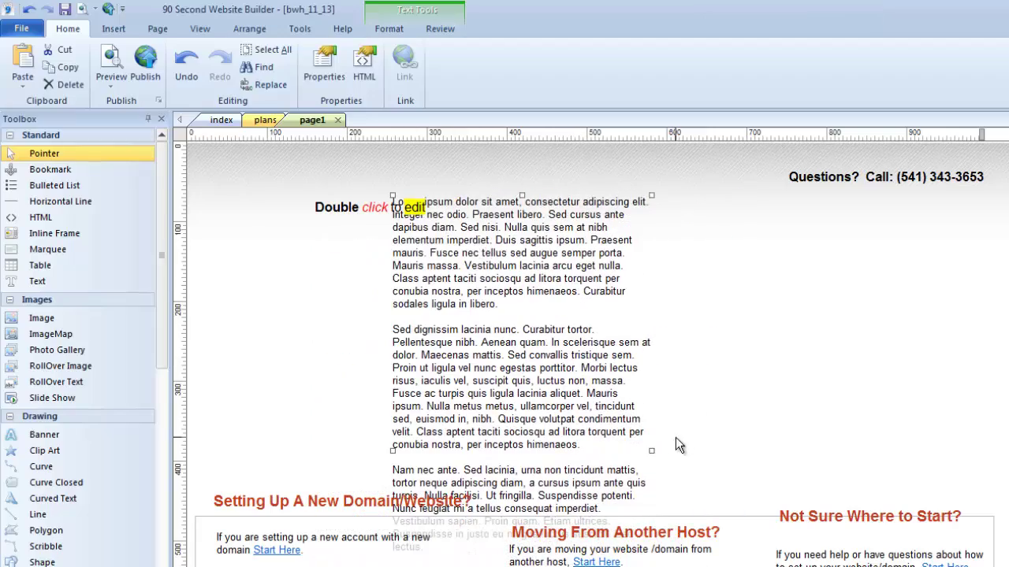
pyautogui.moveTo(653, 450); pyautogui.dragTo(1003, 370)
pyautogui.moveTo(698, 304); pyautogui.dragTo(538, 345)
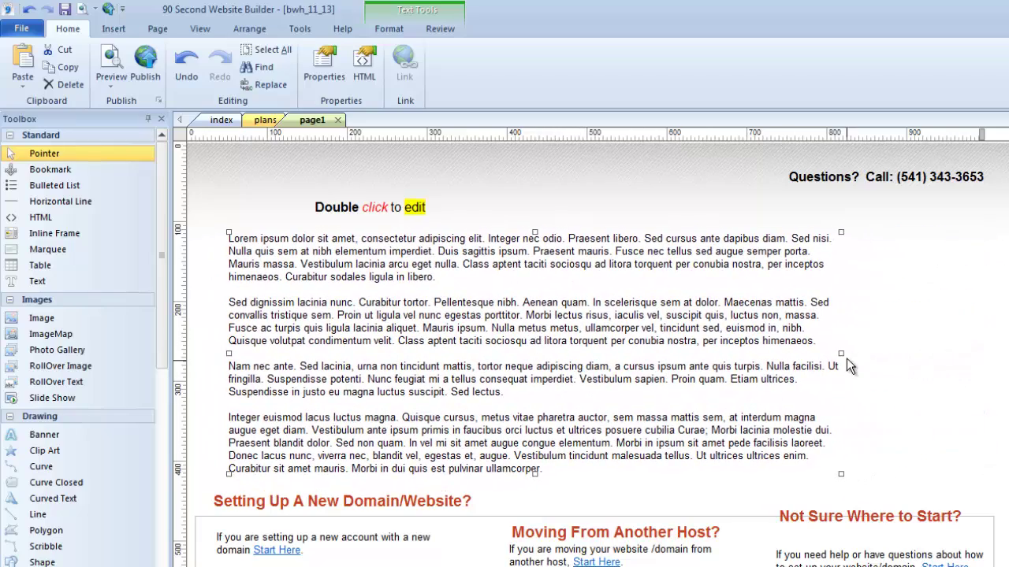
pyautogui.moveTo(841, 354); pyautogui.dragTo(818, 332)
# - Delete the third Lorem Ipsum paragraph, starting "Nam nec ante", together with the extra blank line it leaves
pyautogui.doubleClick(549, 353)
pyautogui.moveTo(517, 400); pyautogui.dragTo(215, 364)
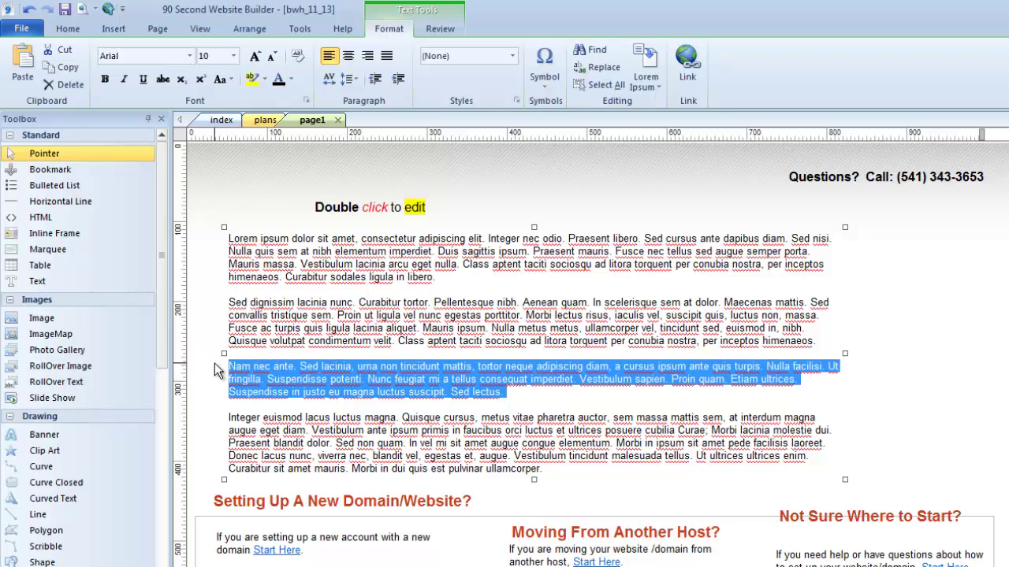
pyautogui.press('Delete')
pyautogui.press('Delete')
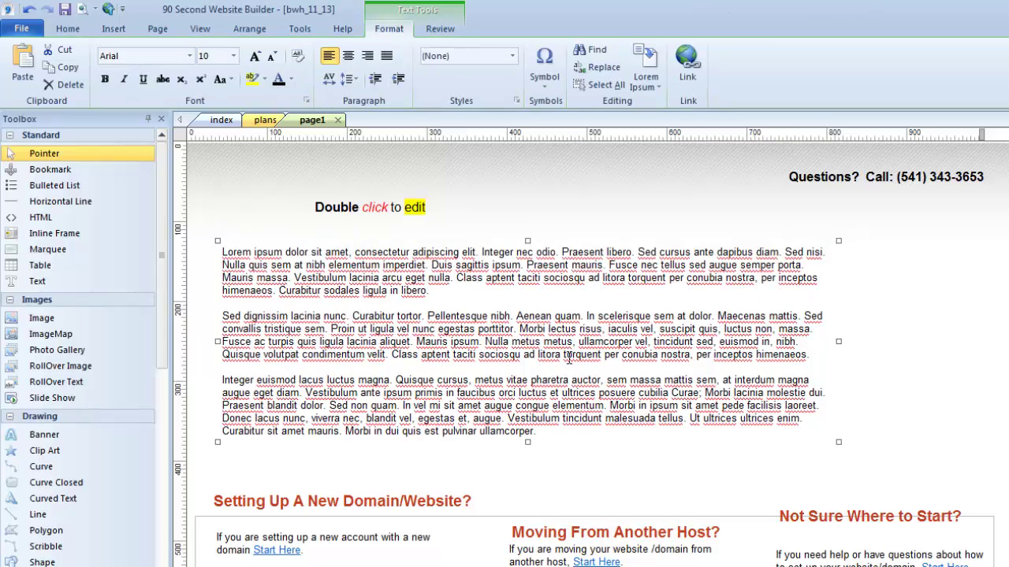
# - Select the word "taciti" in the first Lorem Ipsum paragraph and examine the spelling, link and formatting options available for it
pyautogui.moveTo(522, 431); pyautogui.dragTo(223, 251)
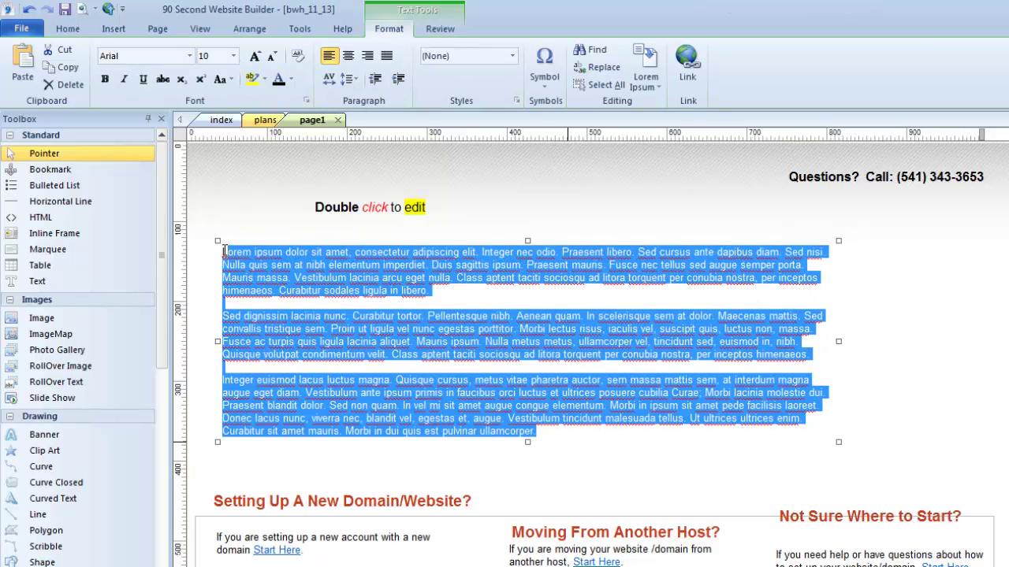
pyautogui.click(551, 317)
pyautogui.doubleClick(528, 278)
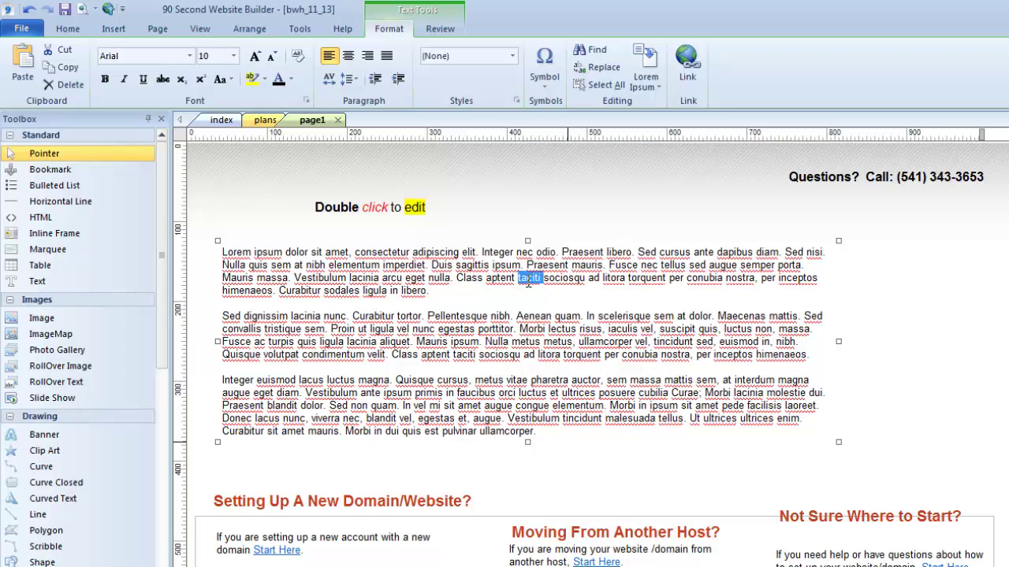
pyautogui.rightClick(534, 280)
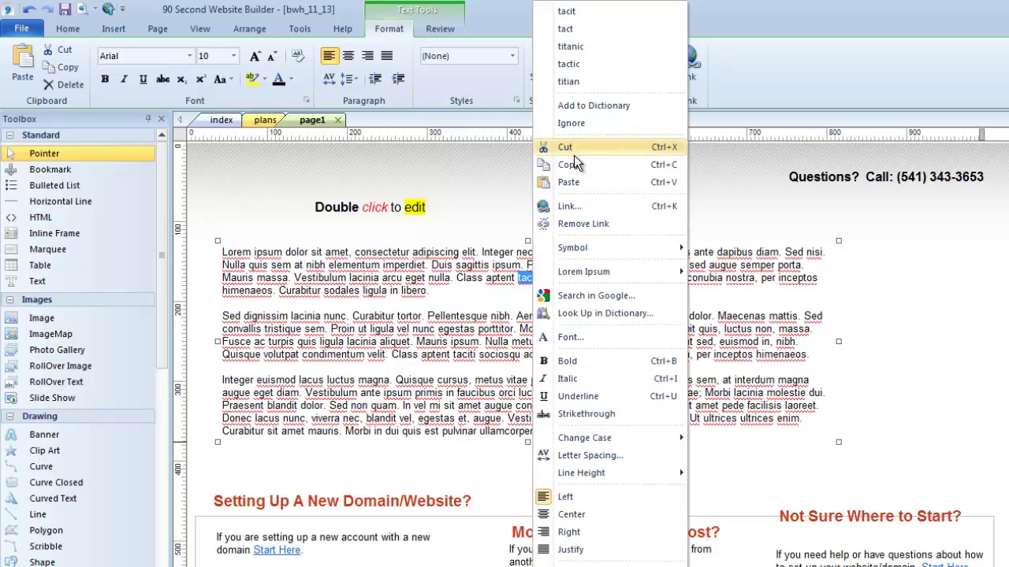
pyautogui.click(450, 317)
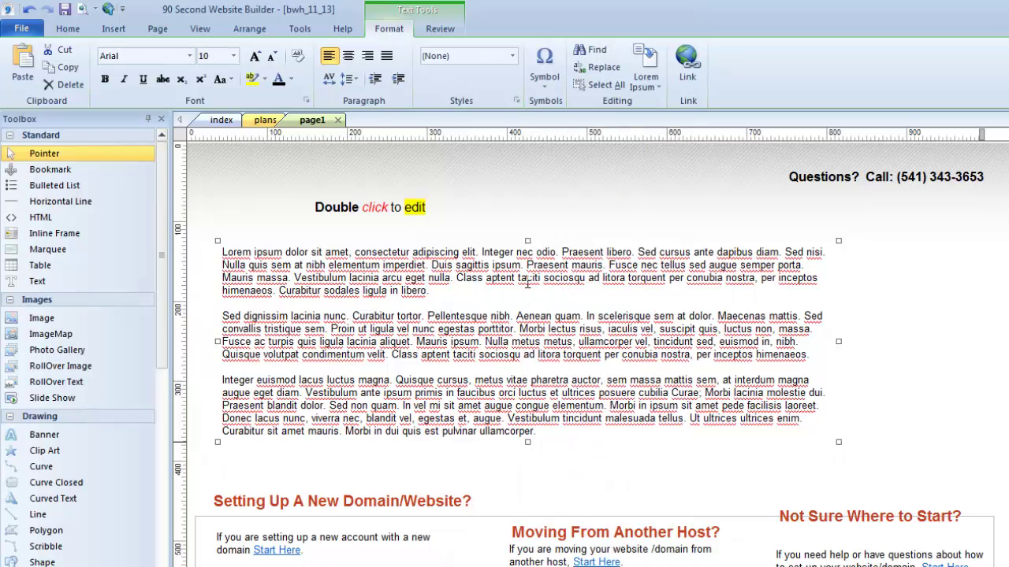
# - Examine the hyperlink settings for the word "taciti", close them without adding a link, and finish editing the text box
pyautogui.doubleClick(527, 280)
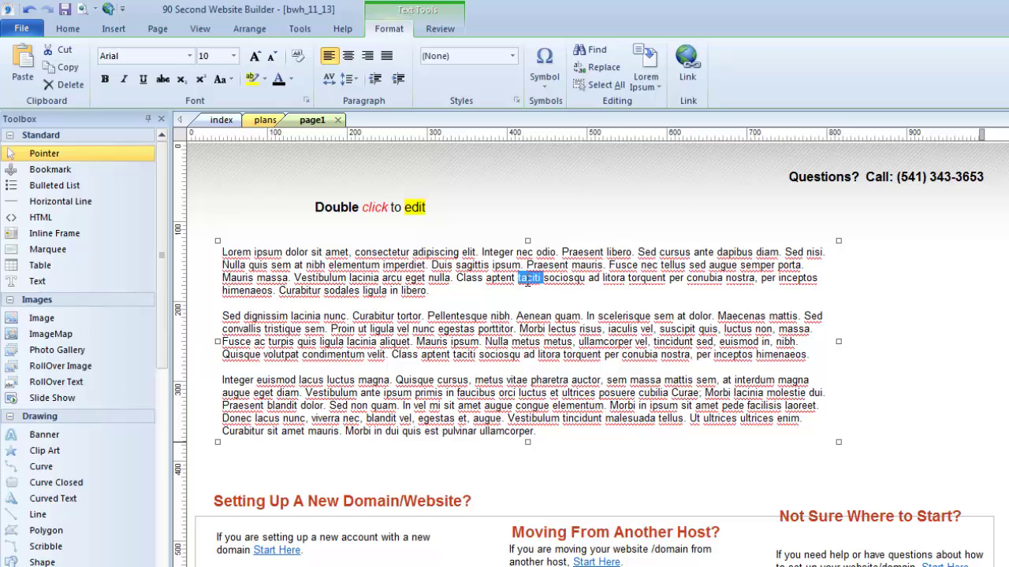
pyautogui.click(688, 65)
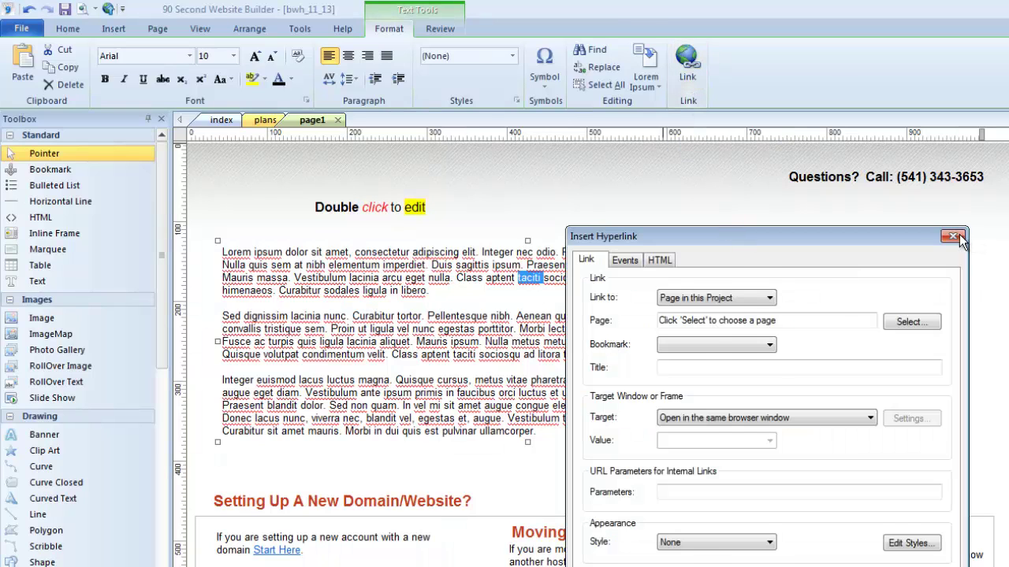
pyautogui.click(954, 236)
pyautogui.click(907, 318)
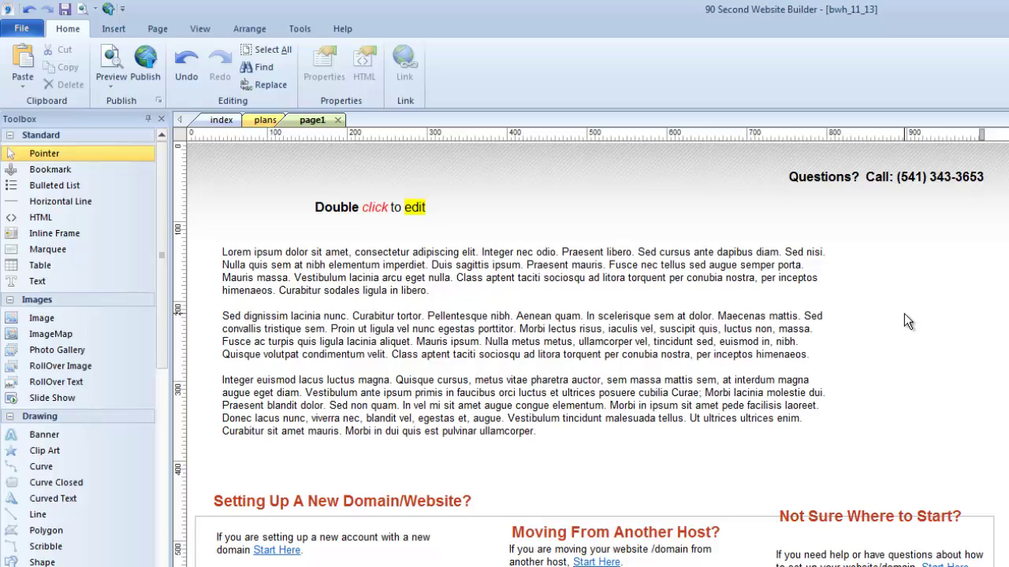